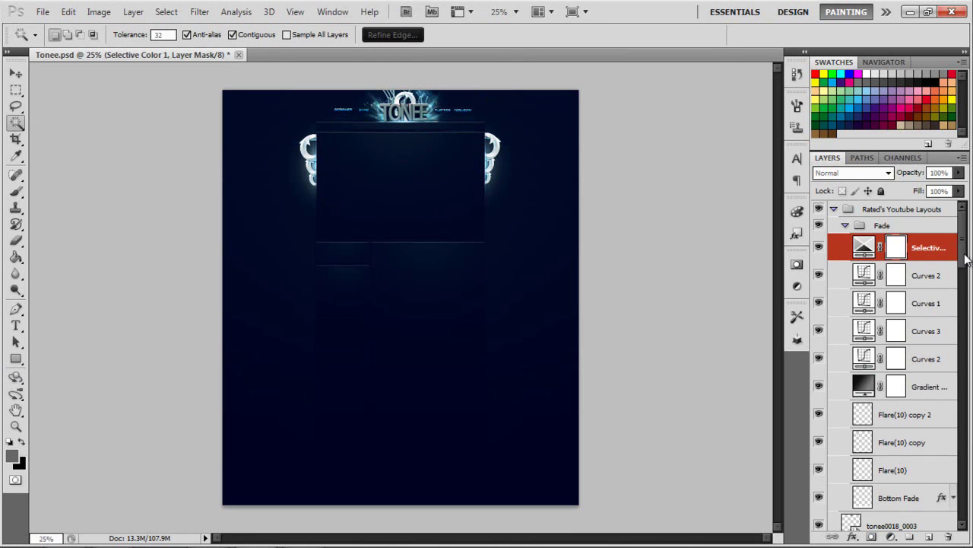
Select the Partner Box layer and Magic Wand-select the TONEE header banner area.
left_click_drag(964, 258, 969, 520)
left_click(920, 520)
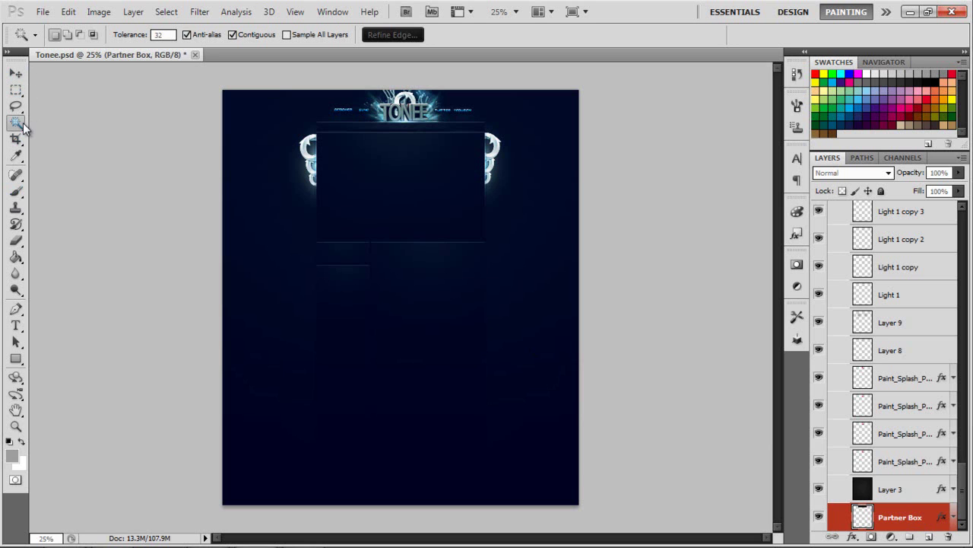
left_click(355, 111)
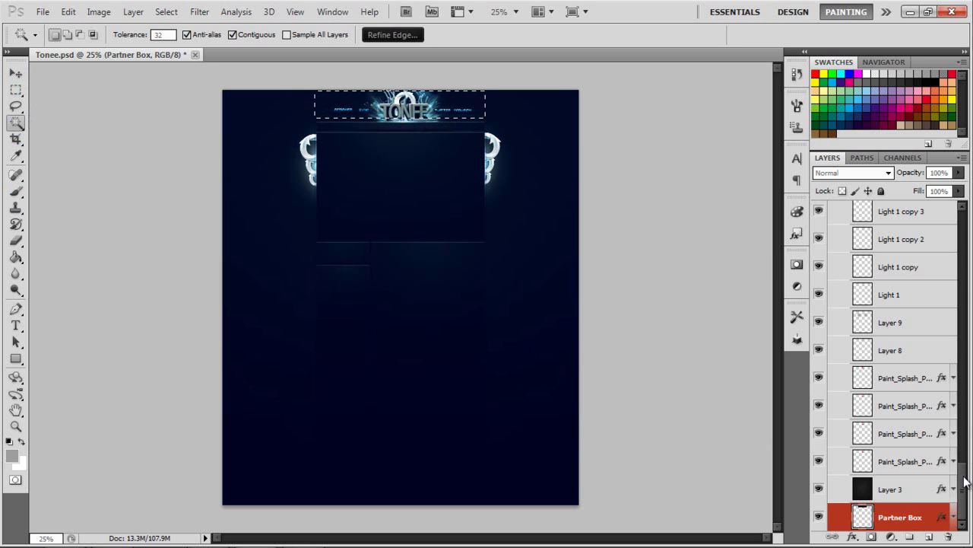
Merge all layers from Selective Color downward into a single layer.
left_click_drag(964, 480, 953, 228)
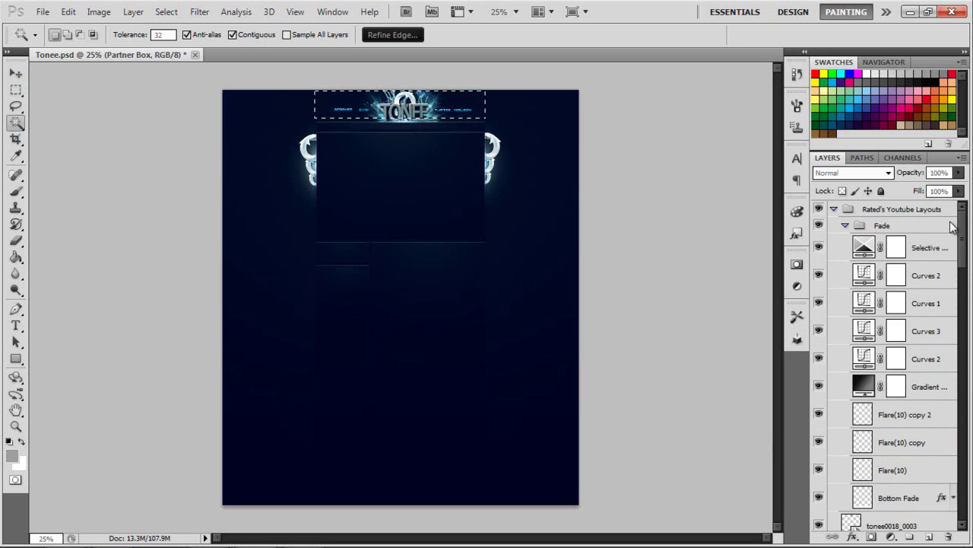
left_click(920, 252, "shift")
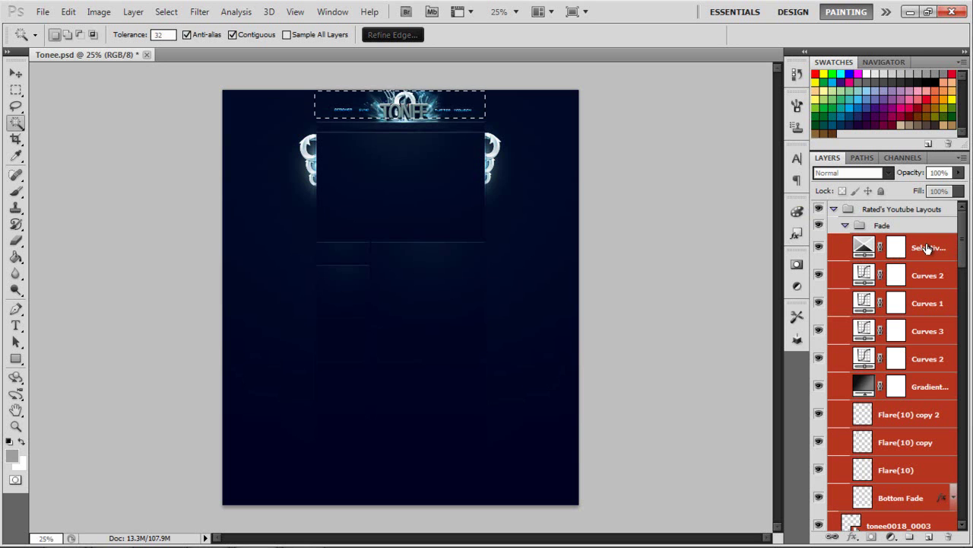
right_click(926, 249)
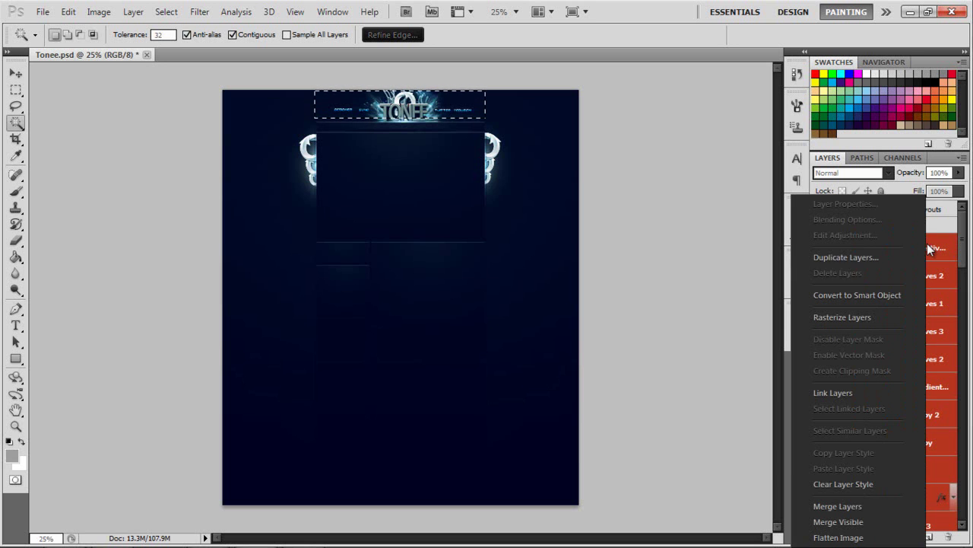
left_click(832, 506)
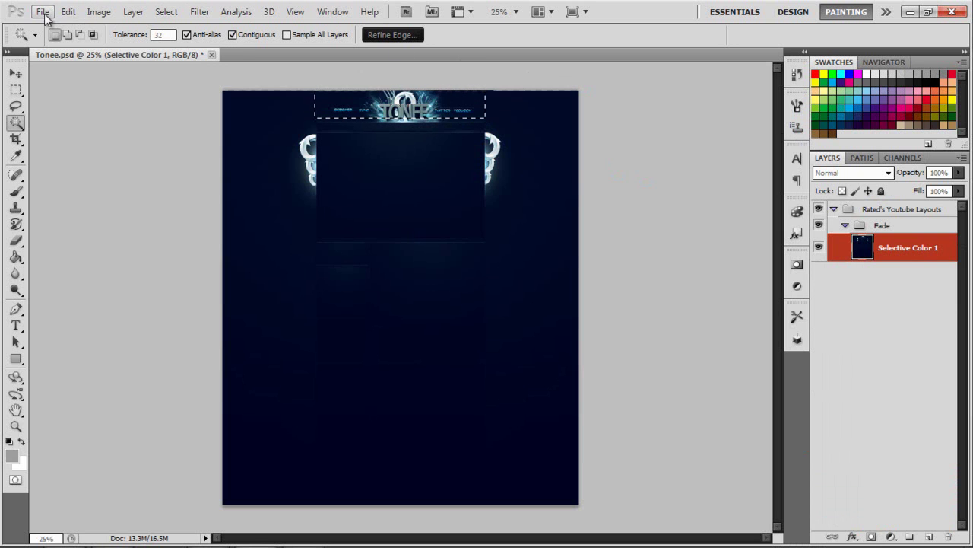
Create a new 950 × 150 px document.
left_click(42, 12)
left_click(31, 21)
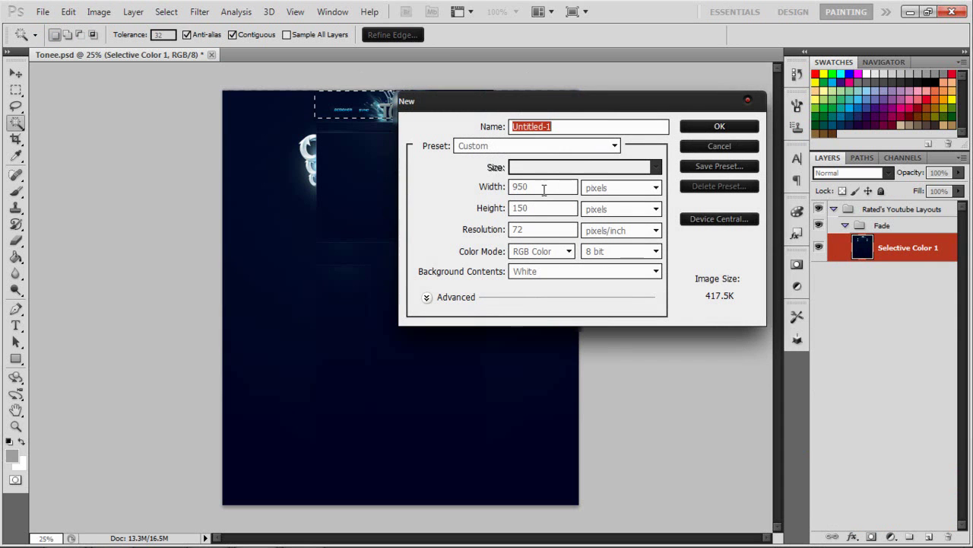
left_click(717, 129)
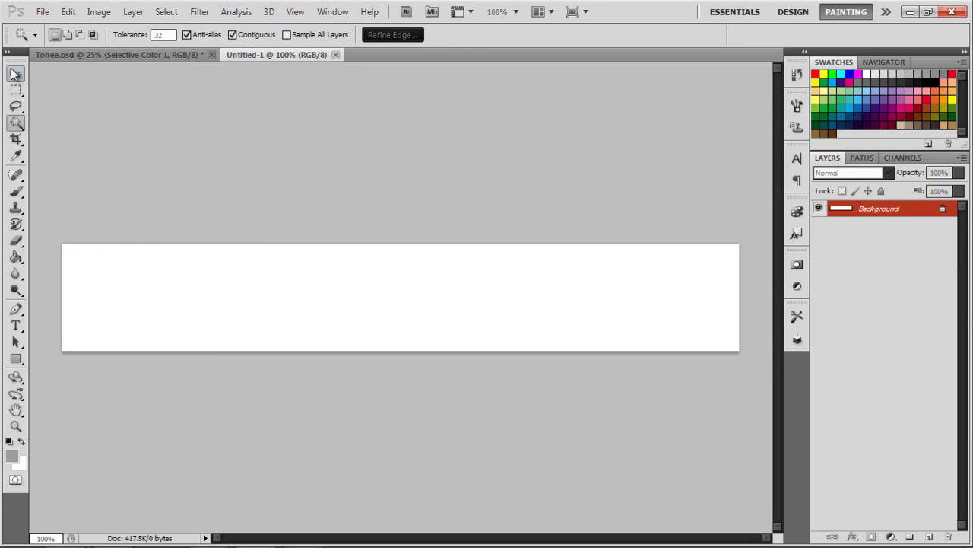
Drag the TONEE banner selection from Tonee.psd into Untitled-1 with the Move tool.
left_click(14, 73)
left_click(111, 51)
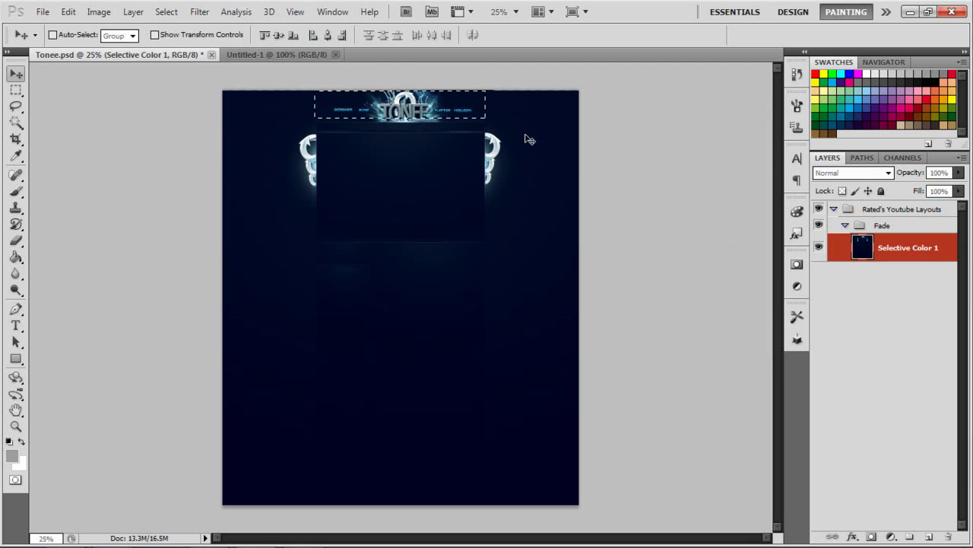
left_click(280, 55)
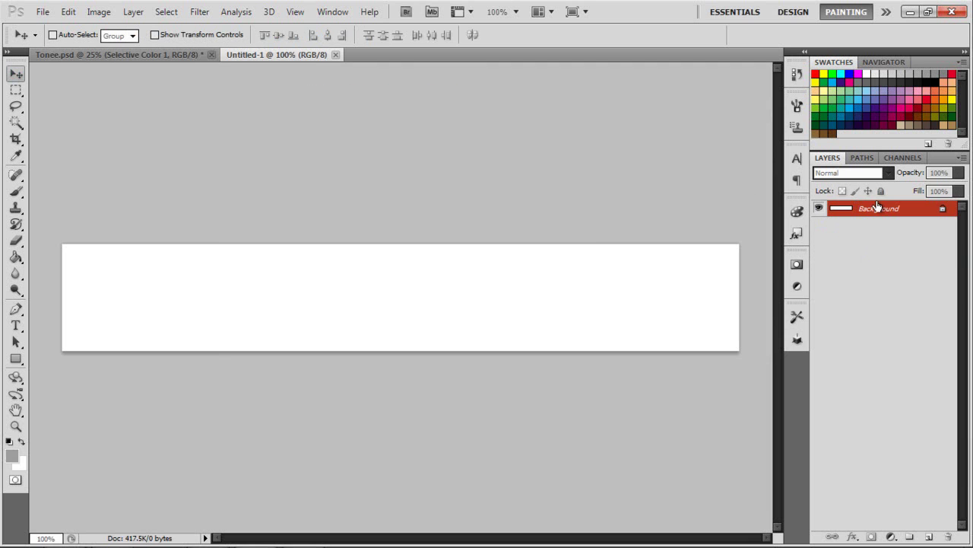
left_click_drag(877, 200, 878, 206)
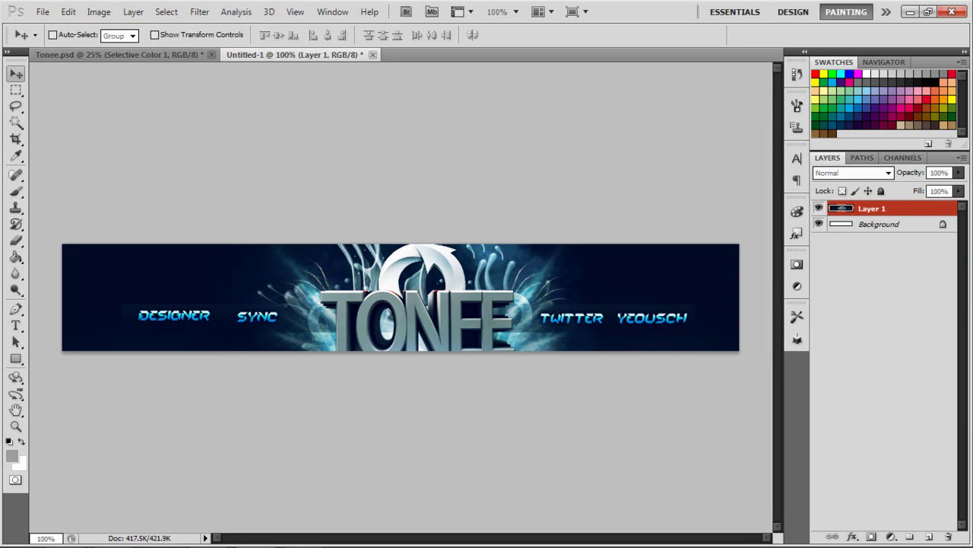
Save the banner as ToneBanner in PNG format, accepting the default PNG options.
left_click(43, 12)
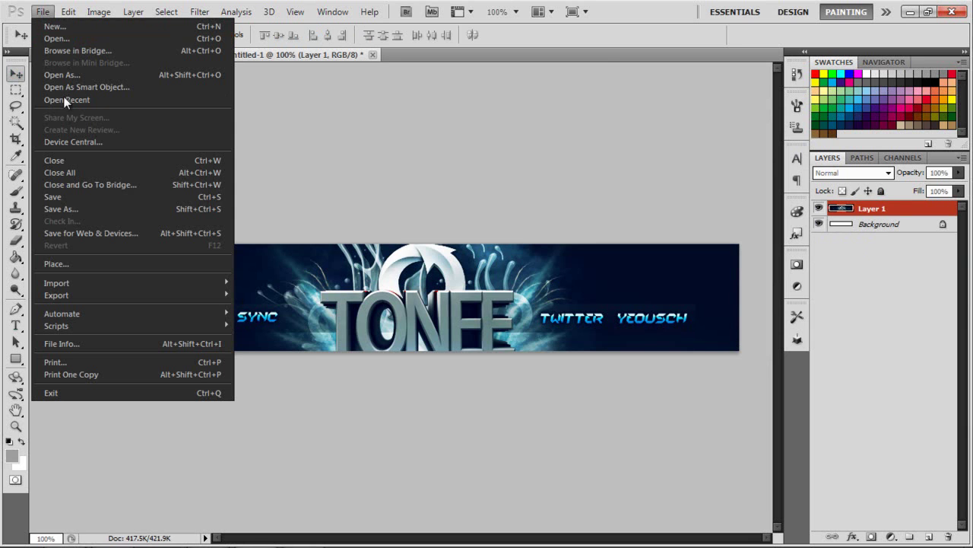
left_click(74, 211)
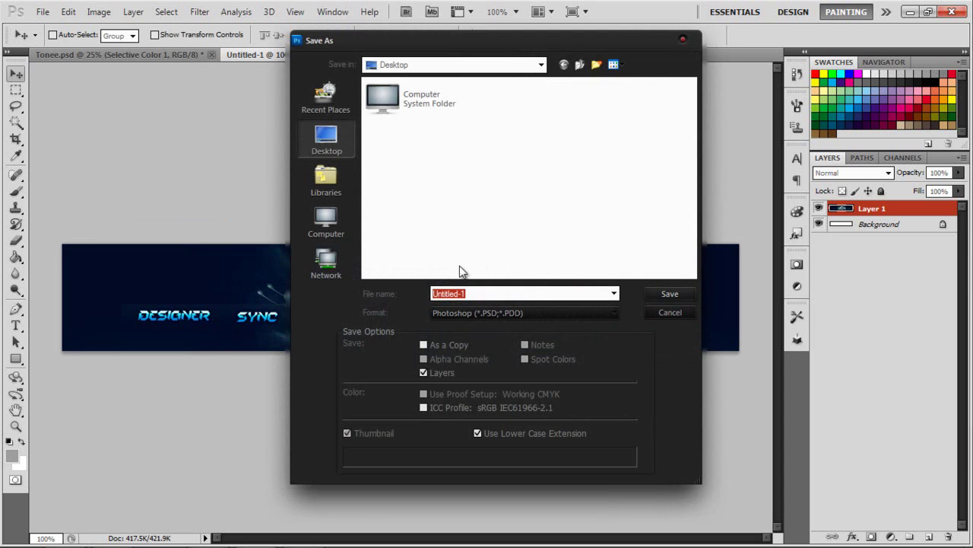
left_click(470, 312)
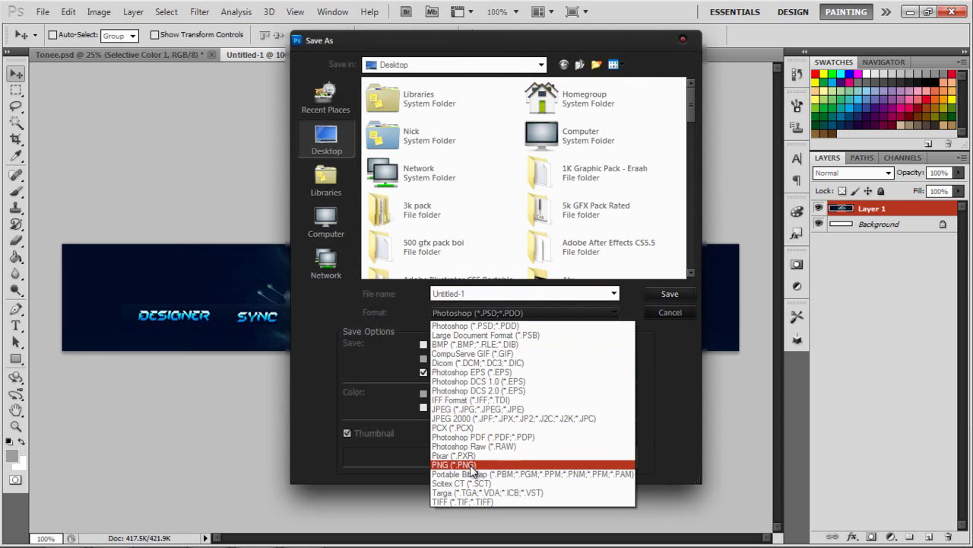
left_click(471, 465)
left_click(495, 293)
type("ToneB")
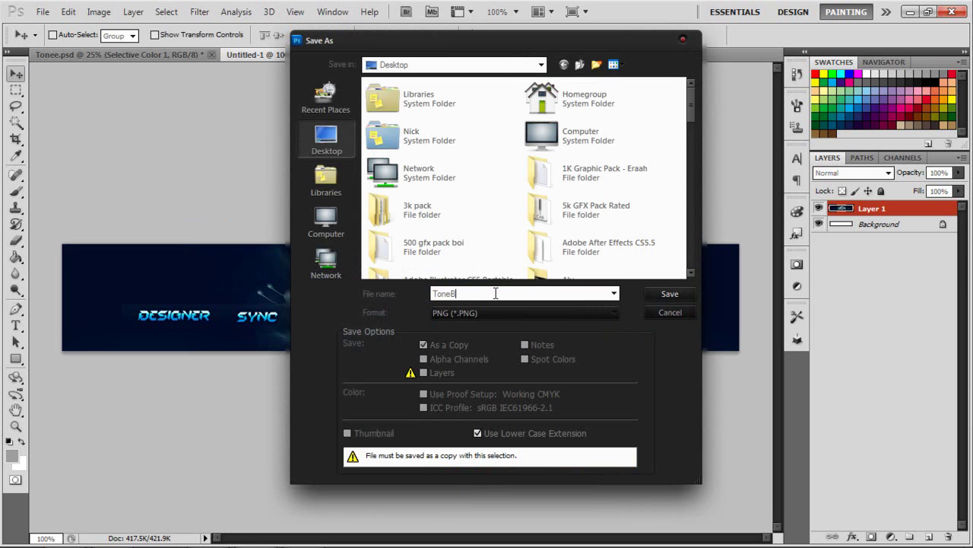
type("anner")
key("Return")
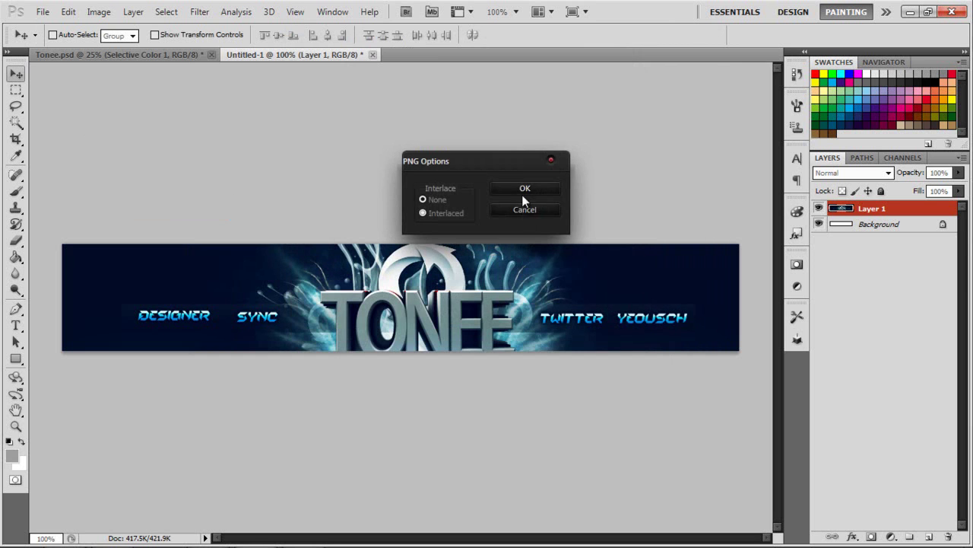
left_click(526, 189)
left_click(114, 534)
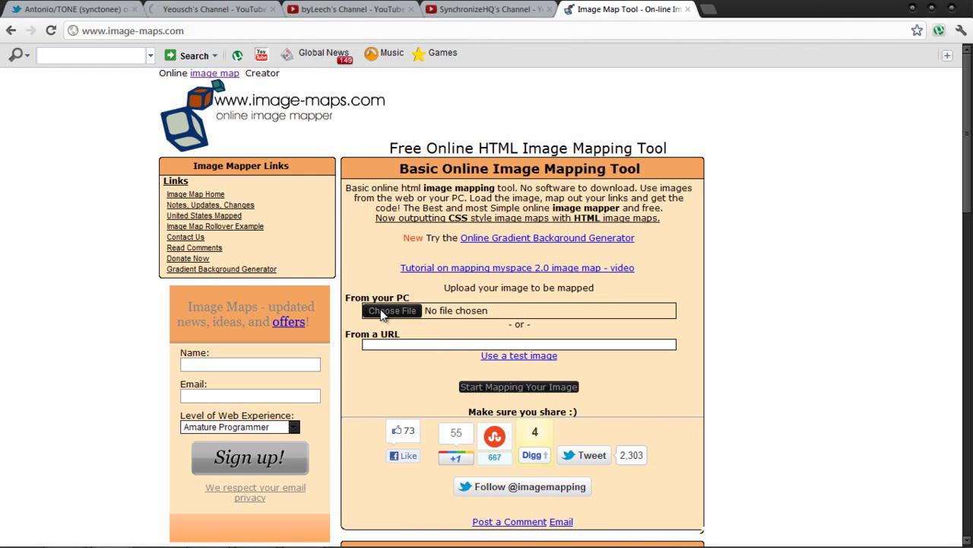
Upload ToneBanner.png to image-maps.com and continue to the image mapping step.
left_click(382, 312)
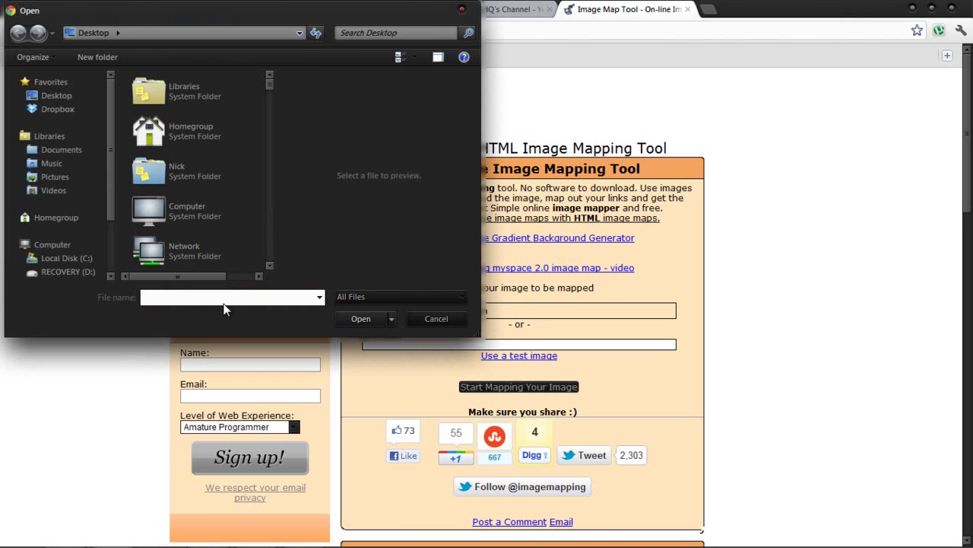
type("ton")
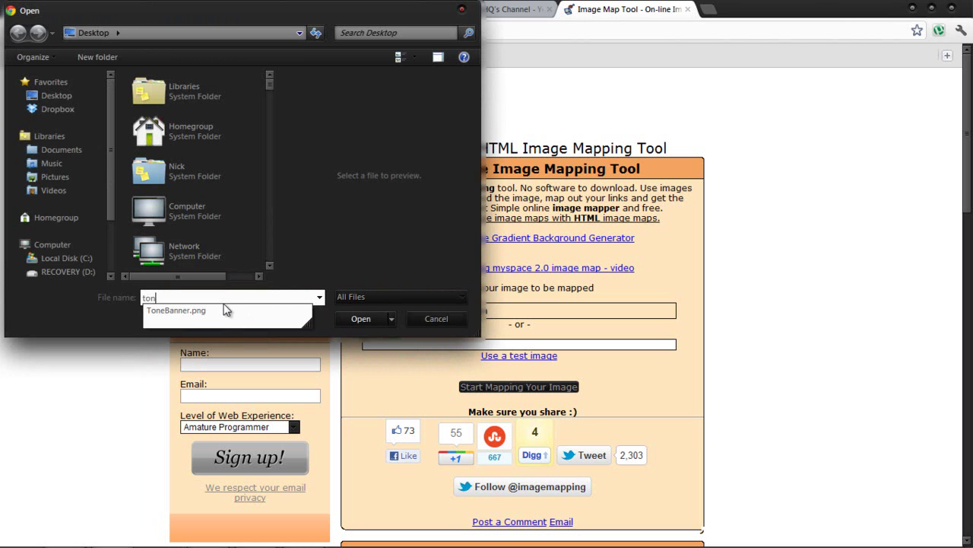
left_click(356, 317)
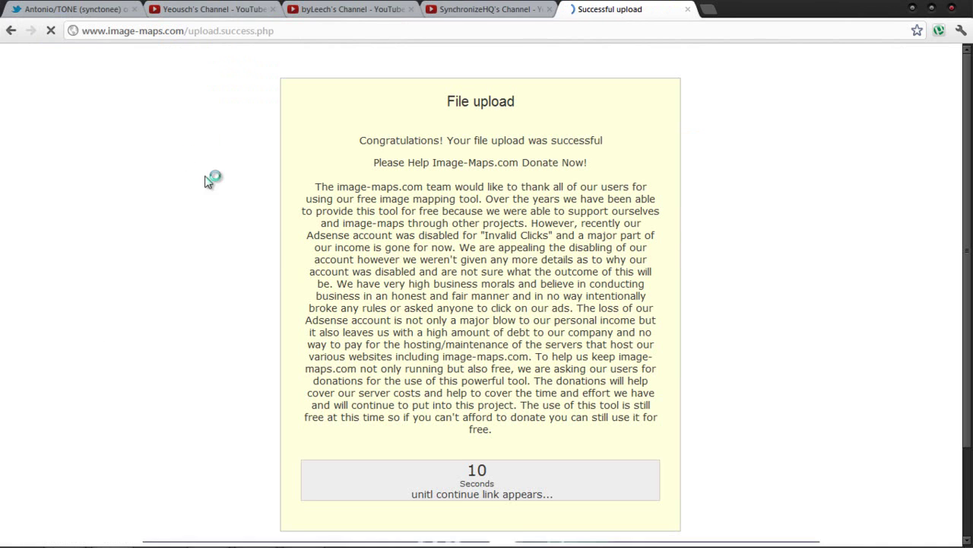
scroll(293, 277, "down", 3)
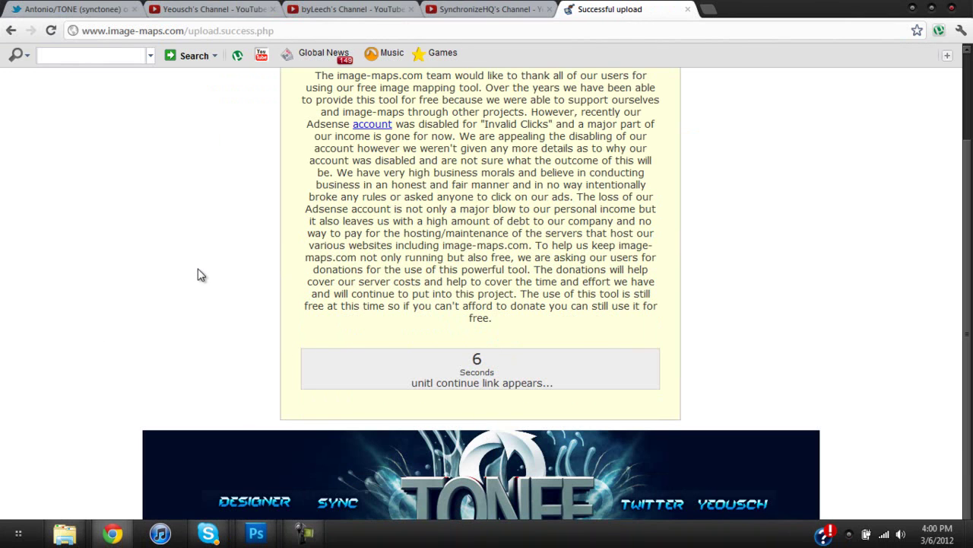
scroll(329, 325, "up", 1)
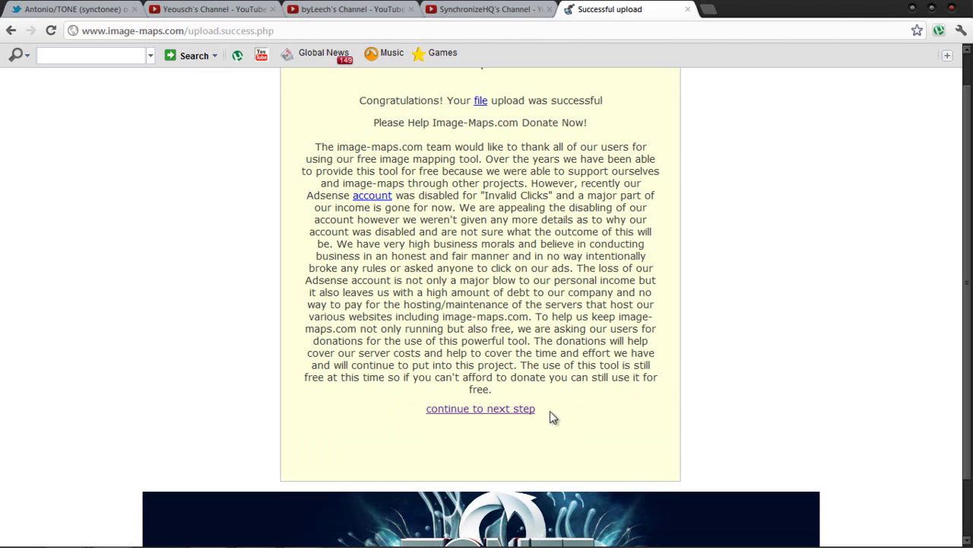
left_click(495, 410)
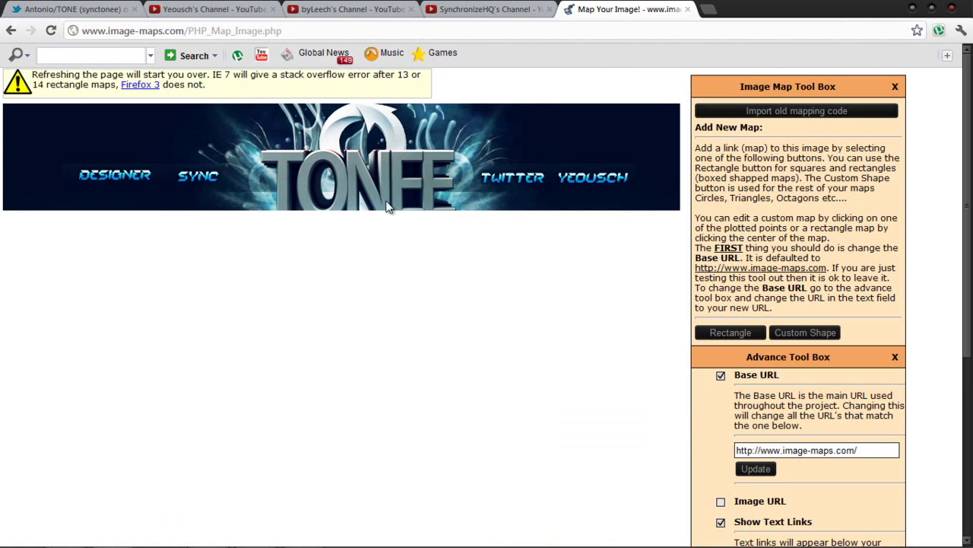
Place a rectangle map over DESIGNER and copy byLeech's Channel YouTube URL.
left_click(730, 334)
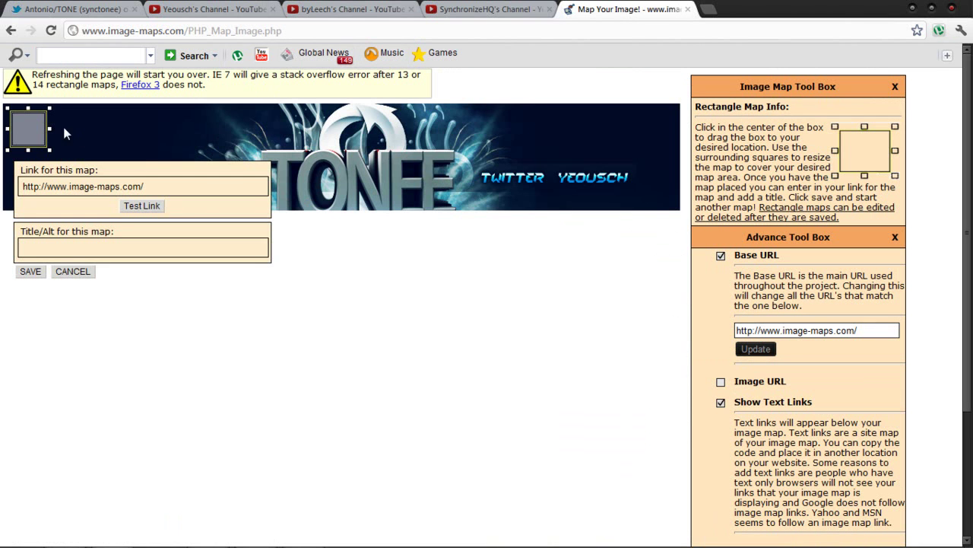
left_click_drag(29, 128, 155, 185)
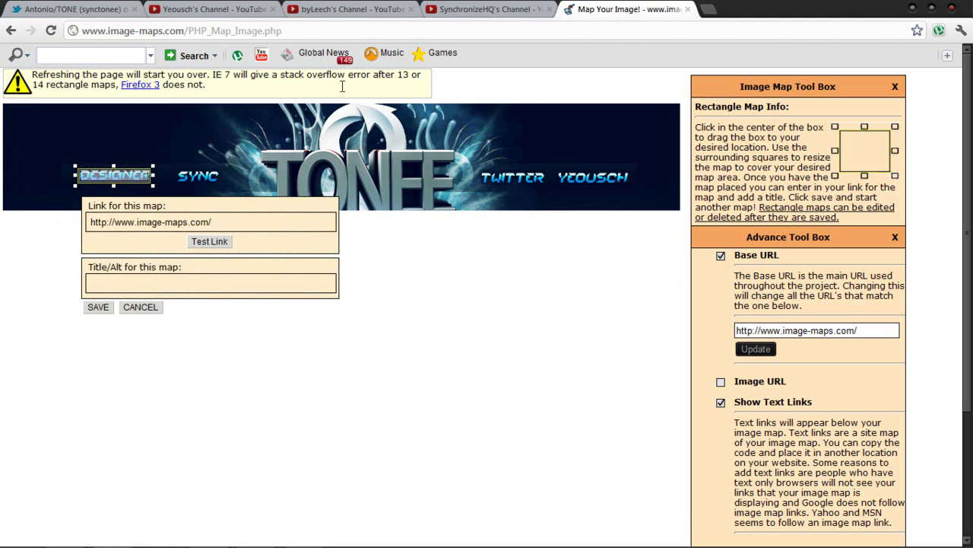
left_click(322, 11)
left_click(346, 28)
key("ctrl+c")
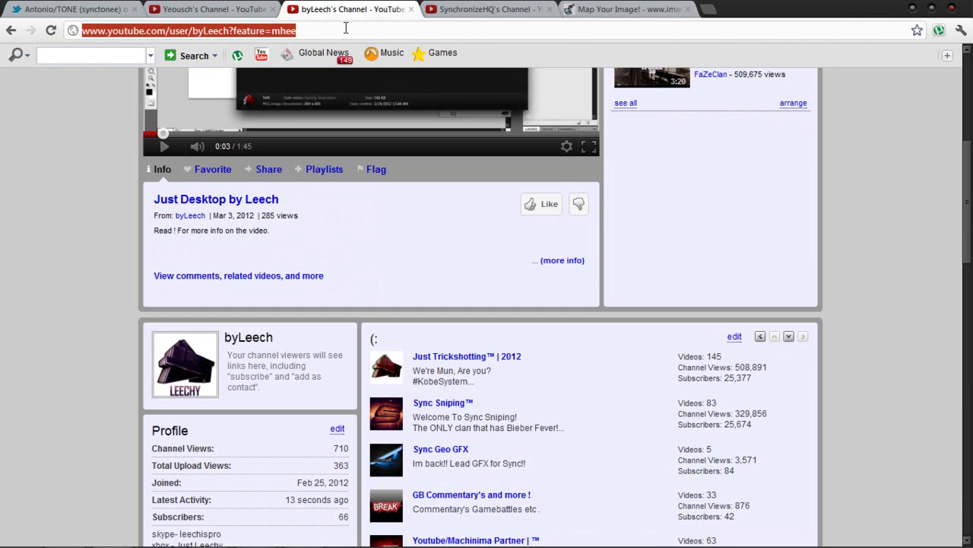
left_click(600, 10)
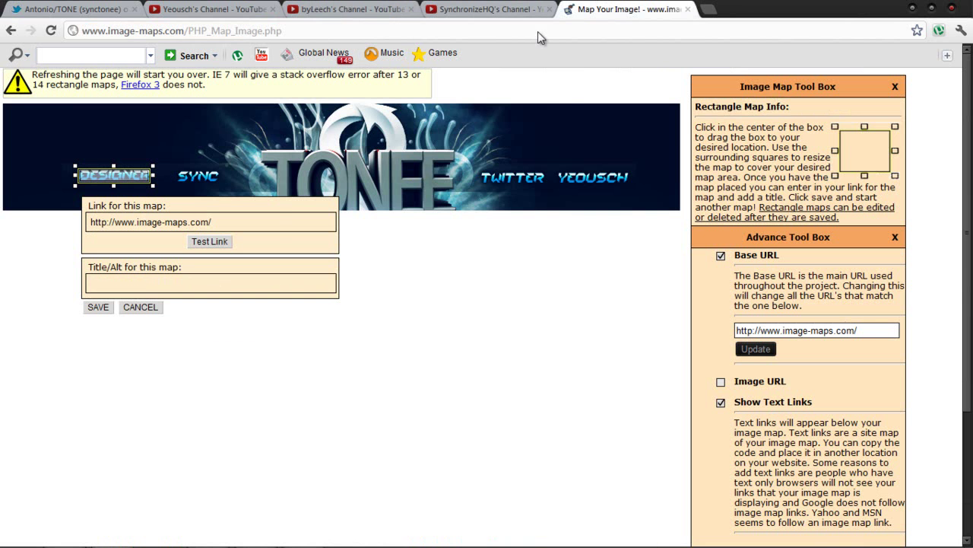
Paste the channel URL as the link, title it Designer, and save the map.
left_click(233, 222)
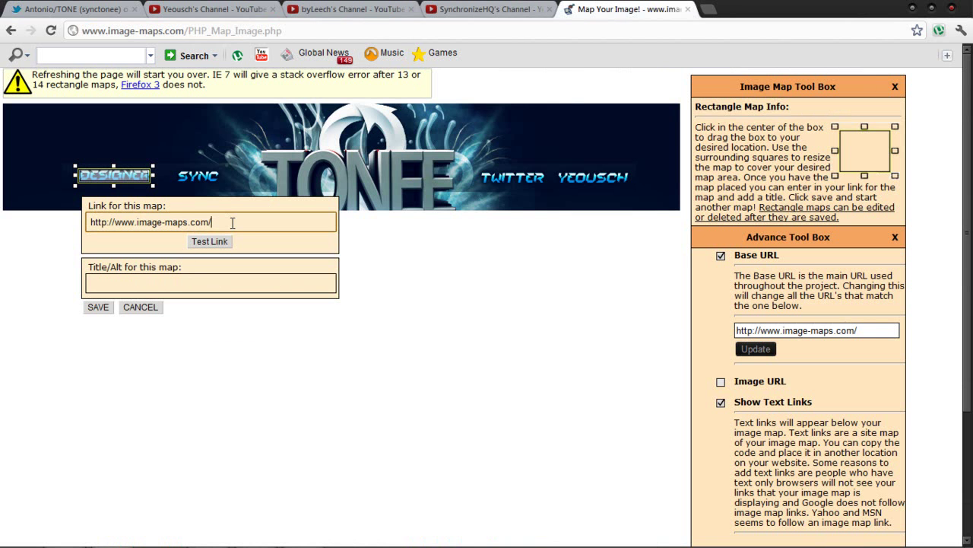
left_click_drag(233, 222, 25, 220)
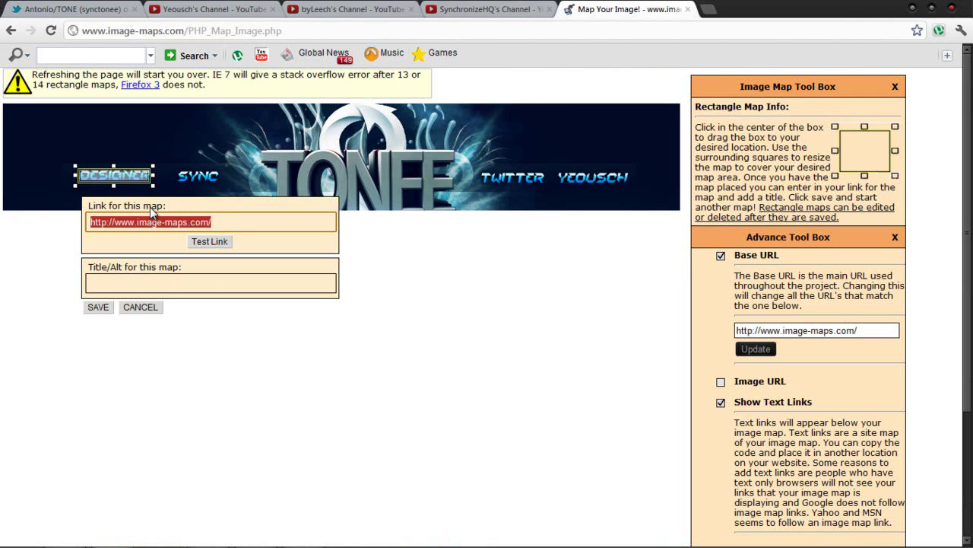
key("BackSpace")
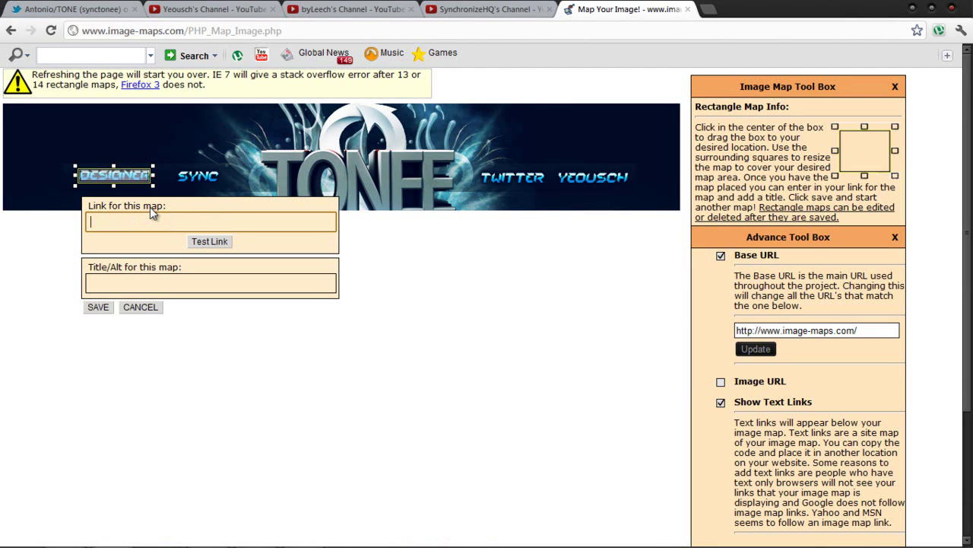
key("ctrl+v")
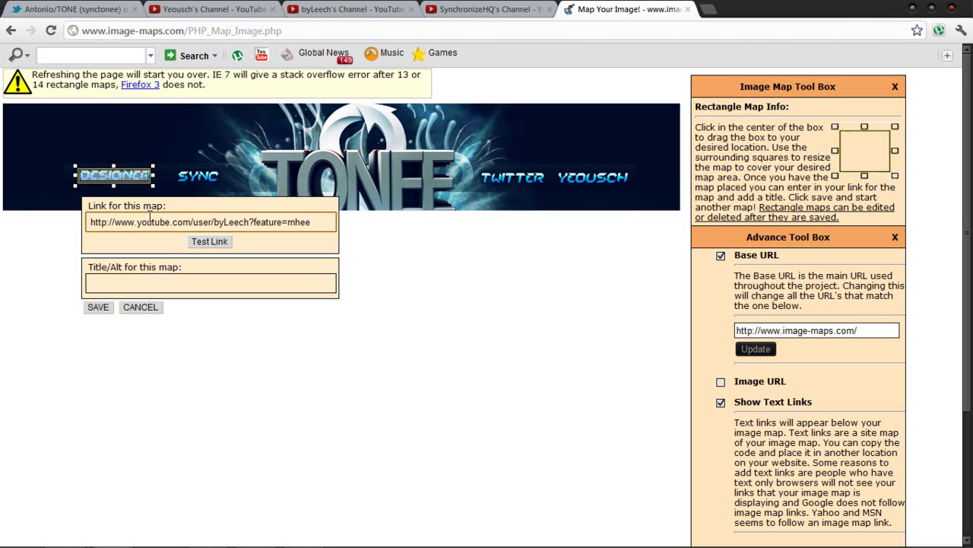
left_click(146, 284)
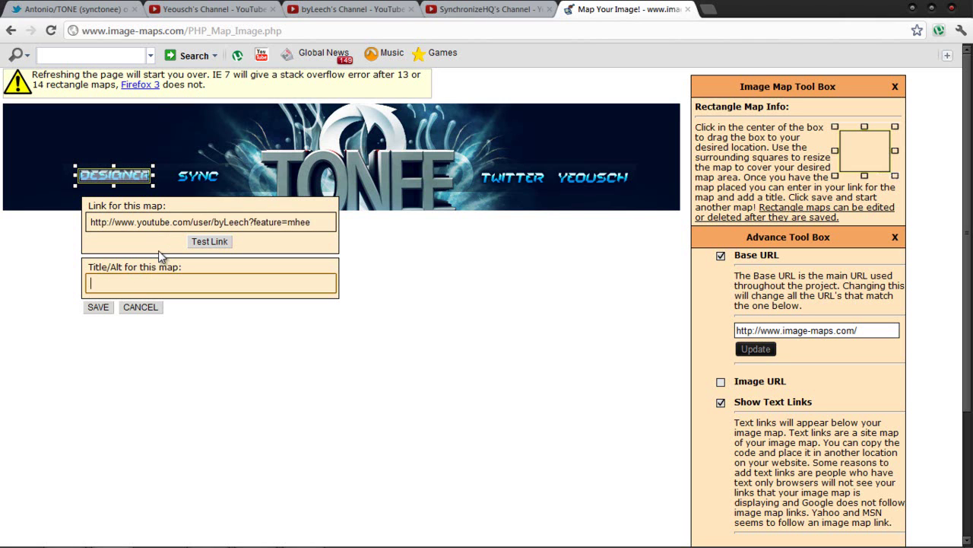
type("Designer")
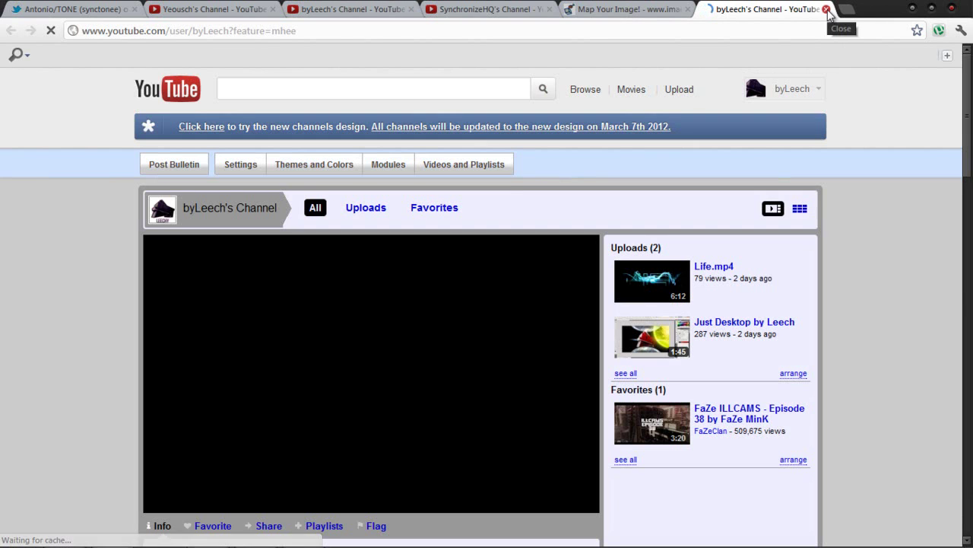
left_click(826, 9)
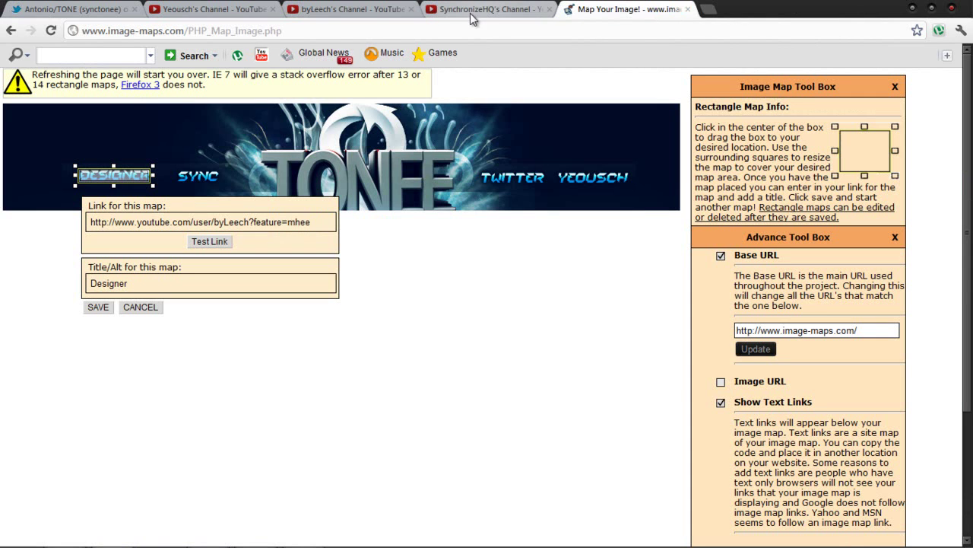
left_click(96, 307)
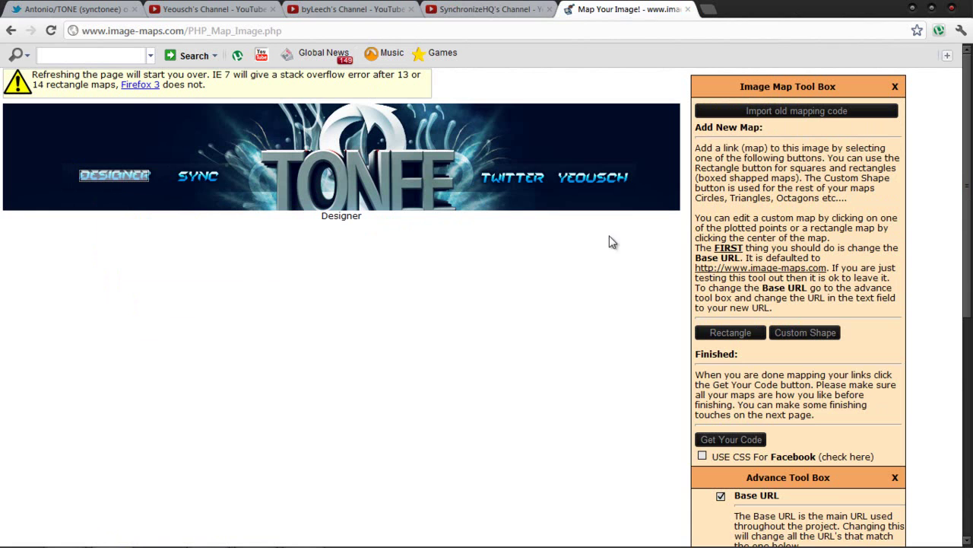
Add a rectangle map and fit it tightly over the SYNC text.
left_click(726, 340)
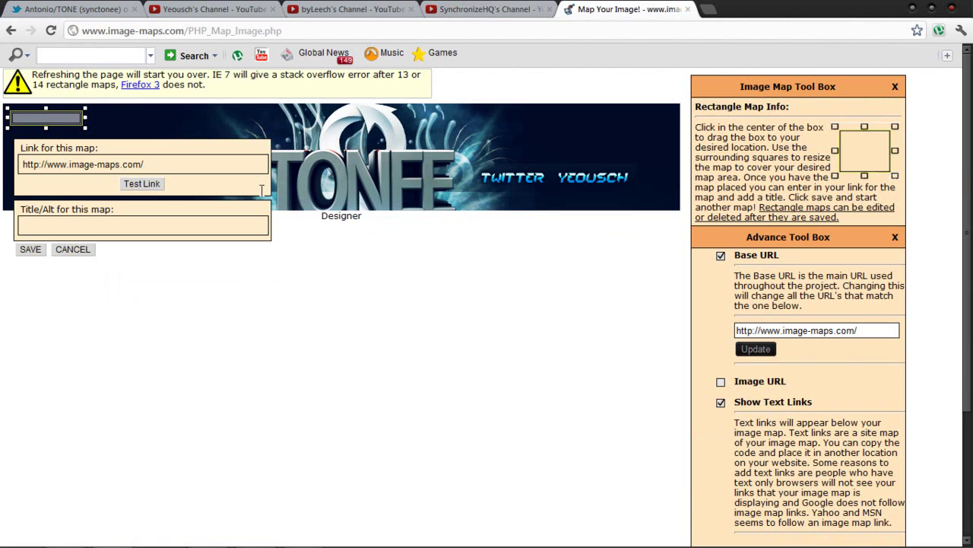
left_click_drag(60, 118, 221, 175)
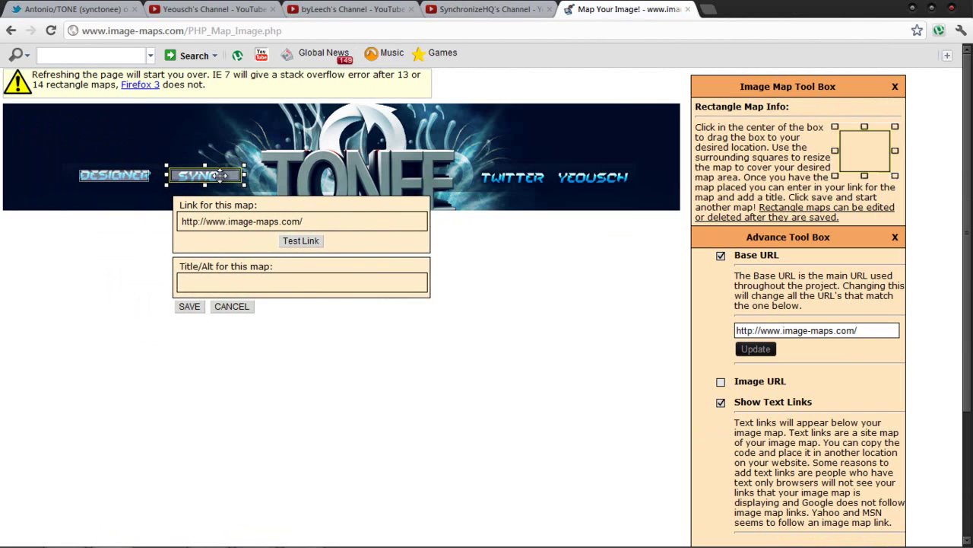
left_click_drag(164, 184, 172, 181)
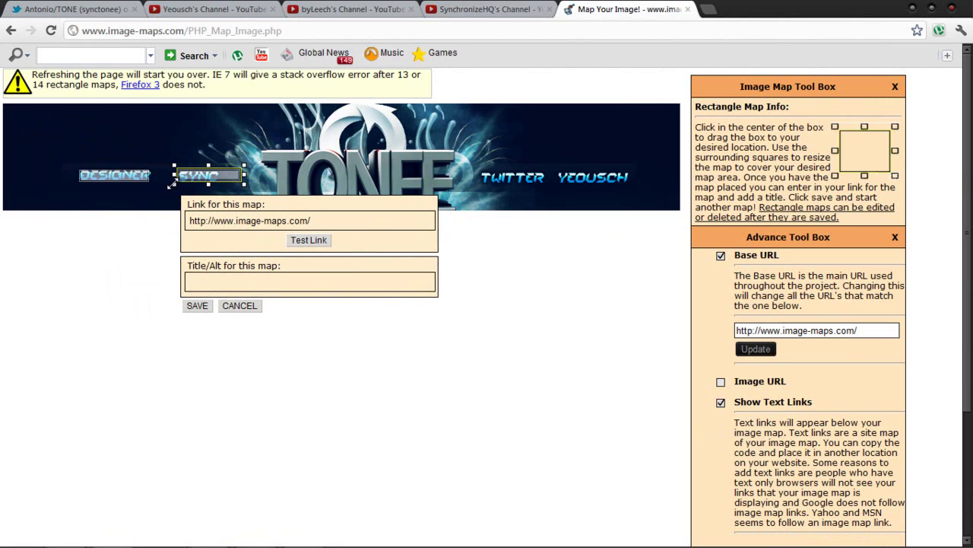
left_click_drag(171, 186, 171, 187)
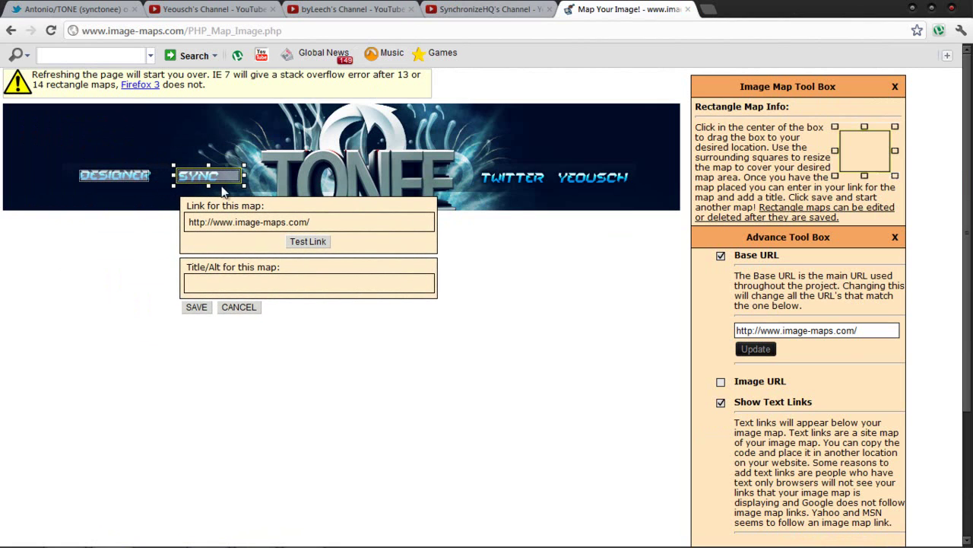
left_click_drag(244, 185, 223, 185)
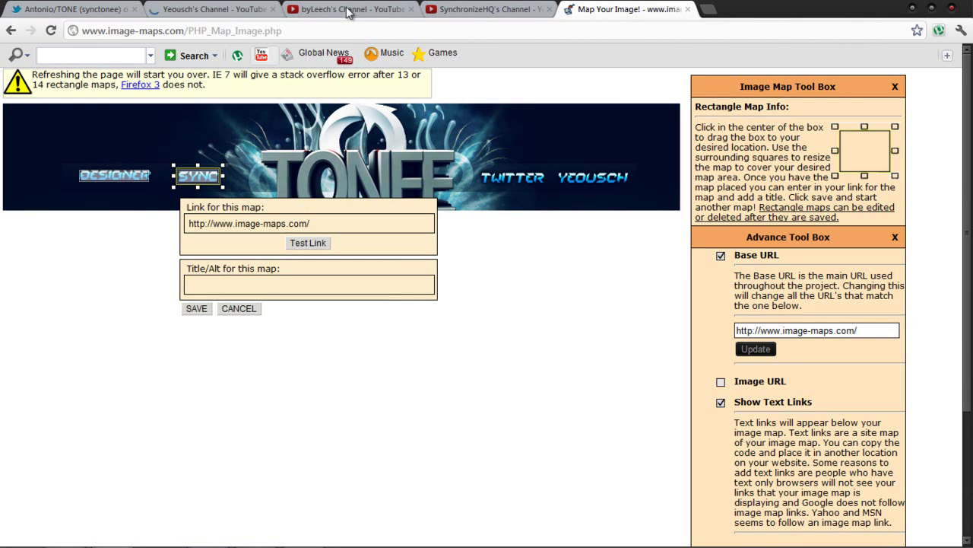
Link it to the copied Sync YouTube channel URL, title it Sync, and save.
left_click(464, 11)
left_click(438, 29)
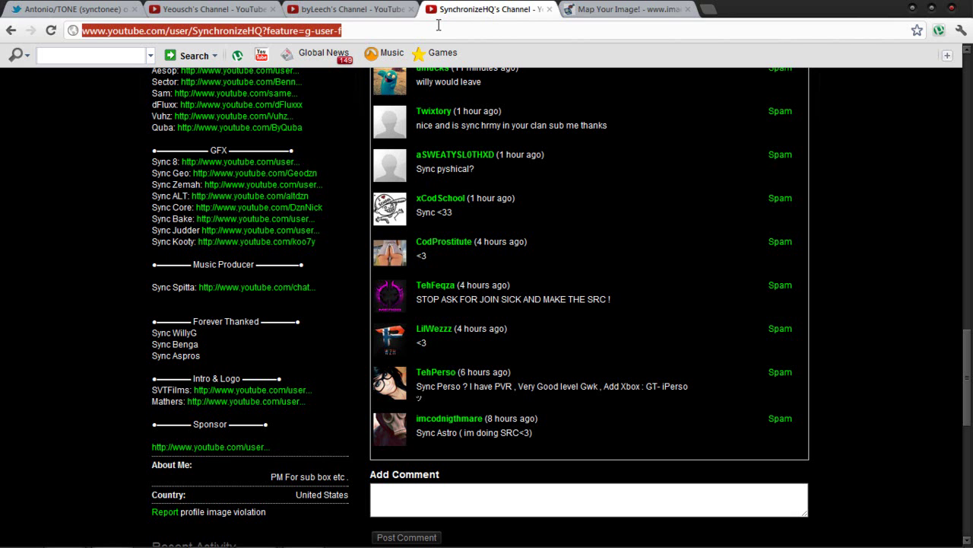
left_click(598, 9)
left_click_drag(327, 223, 130, 217)
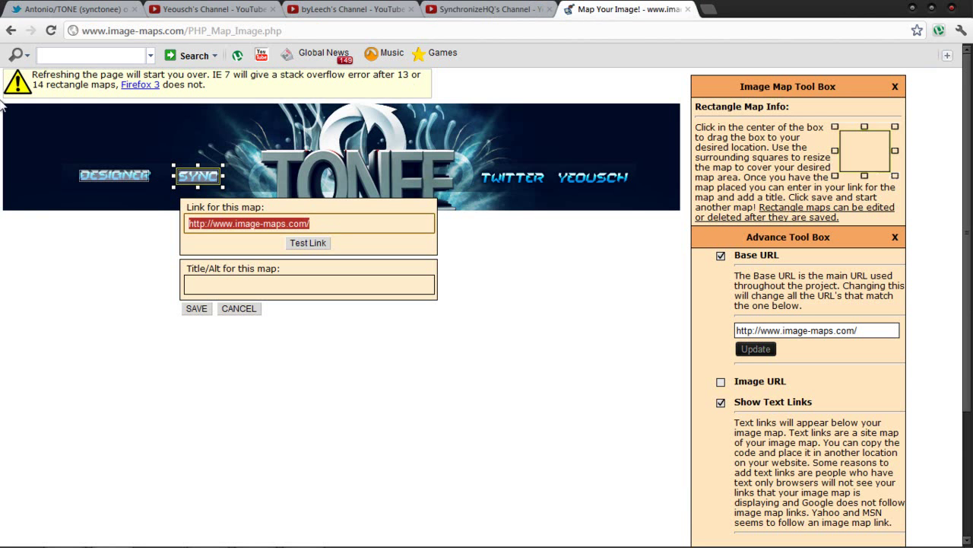
key("ctrl+v")
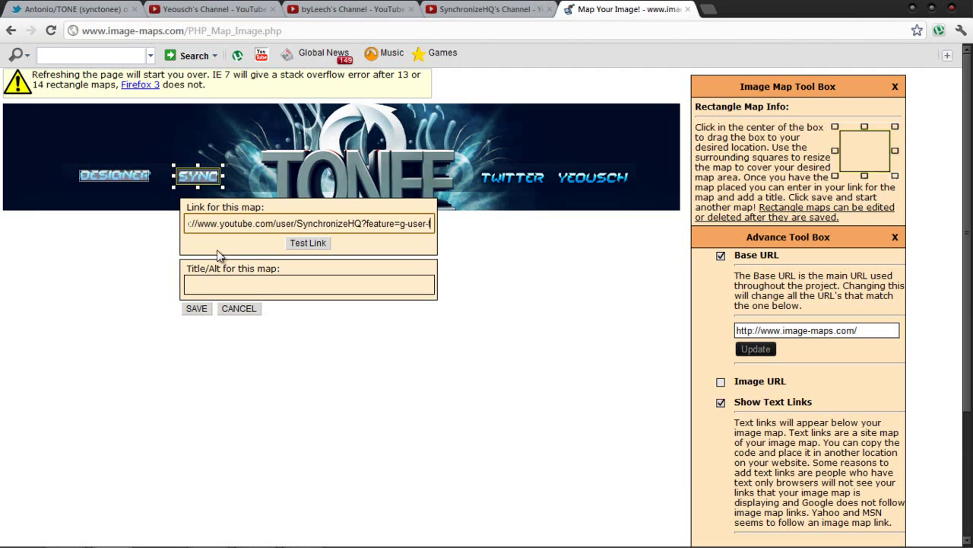
left_click(258, 281)
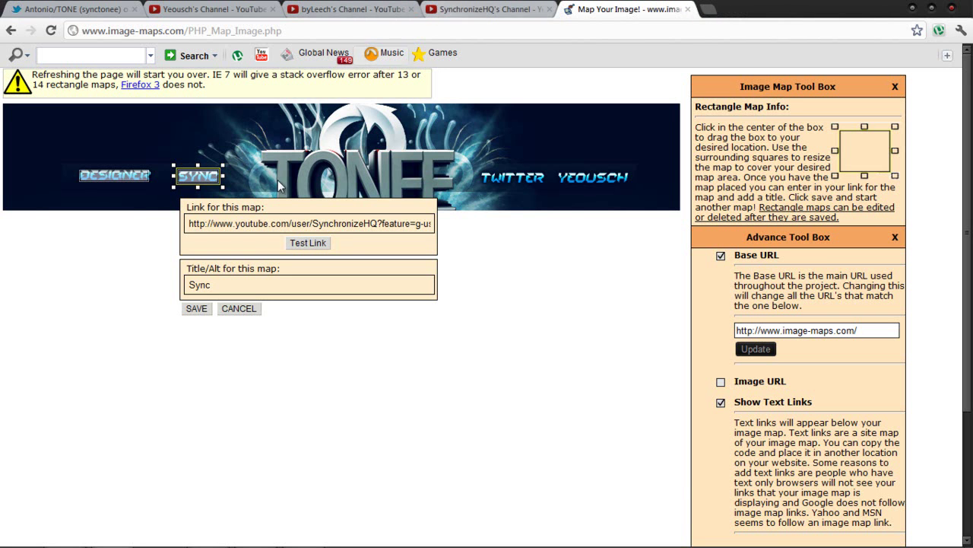
left_click(199, 309)
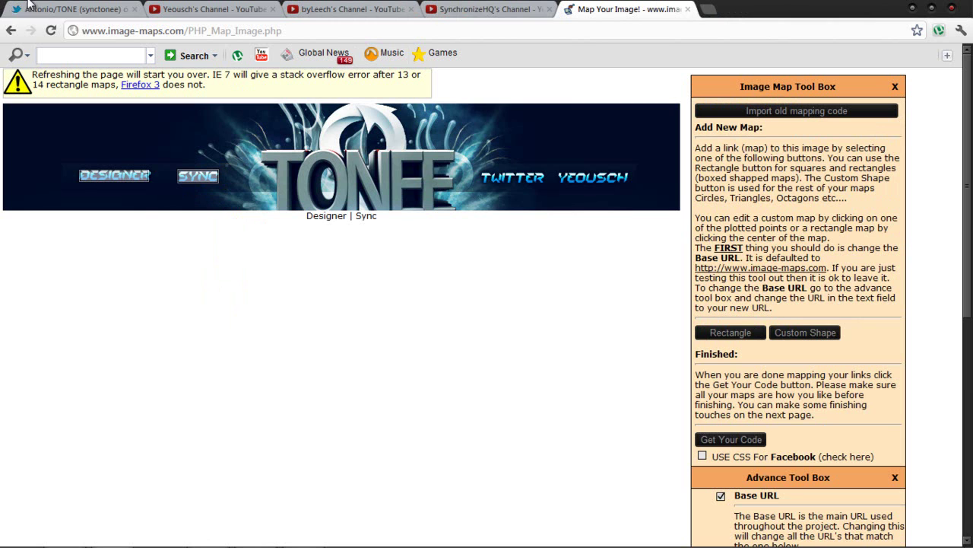
Place a rectangle map over TWITTER and copy the Twitter profile URL.
left_click(722, 334)
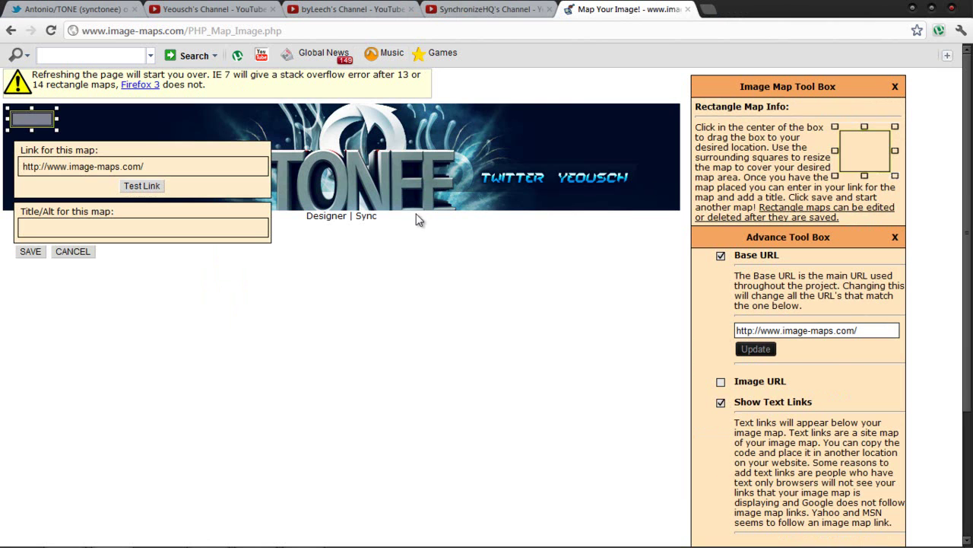
left_click_drag(35, 119, 547, 189)
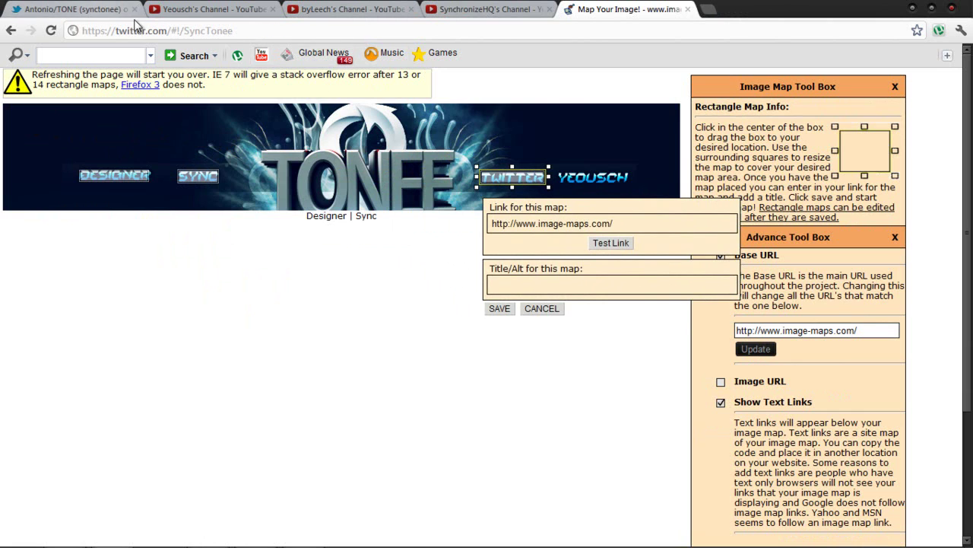
left_click(104, 9)
left_click(242, 30)
key("ctrl+c")
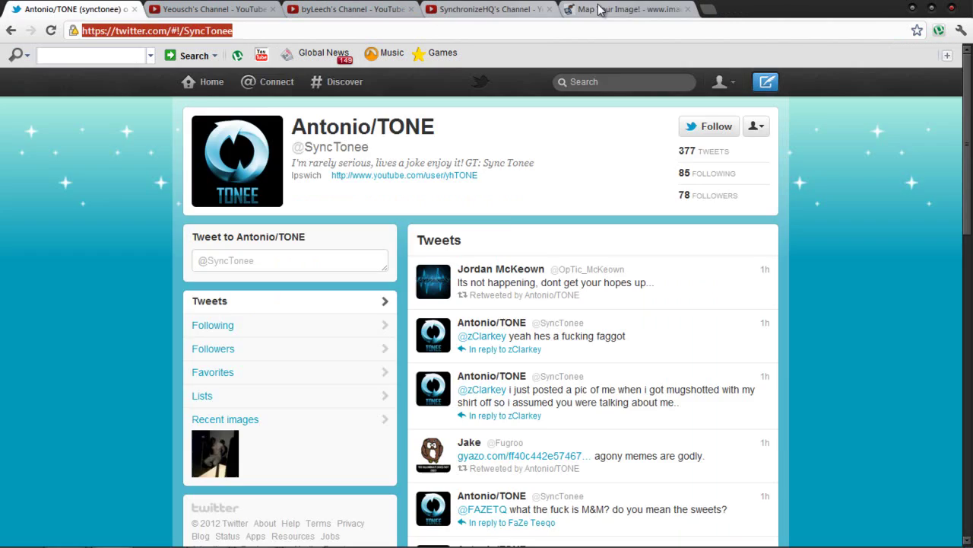
left_click(622, 9)
Paste the Twitter URL as the link, title it Twitter, and save the map.
triple_click(643, 224)
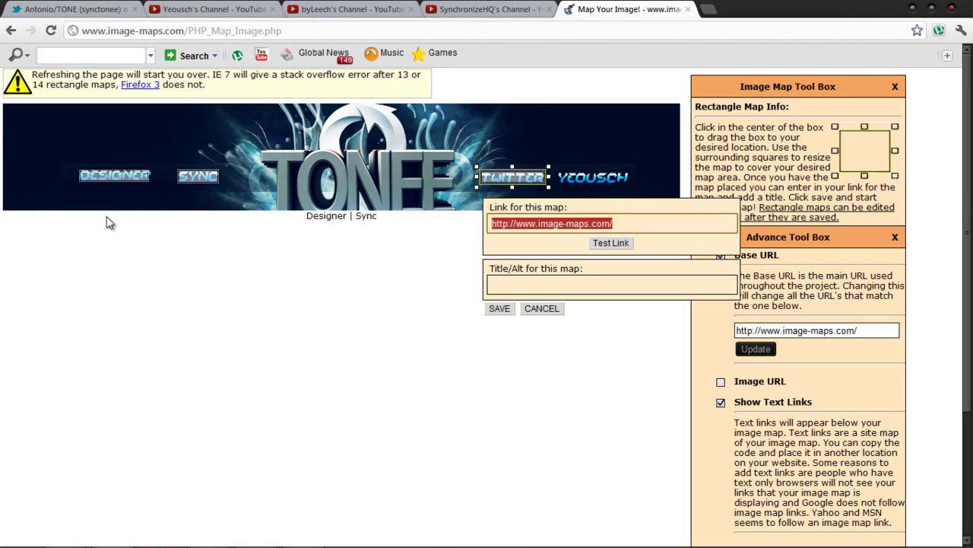
key("ctrl+v")
left_click(567, 284)
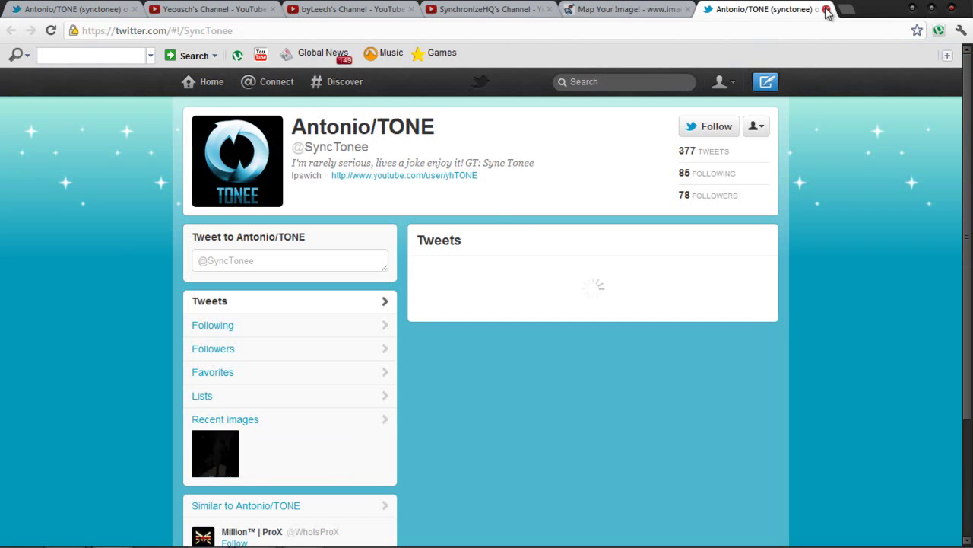
left_click(827, 10)
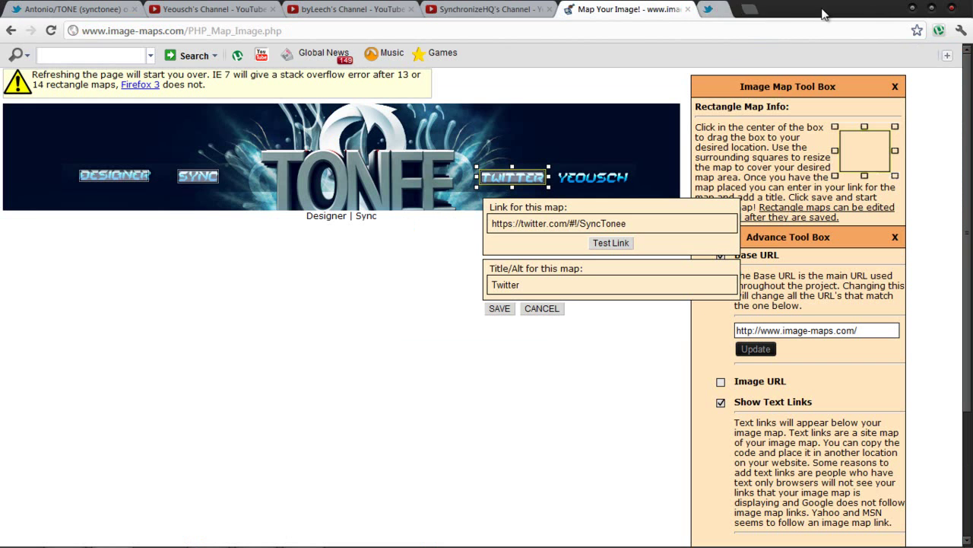
left_click(500, 309)
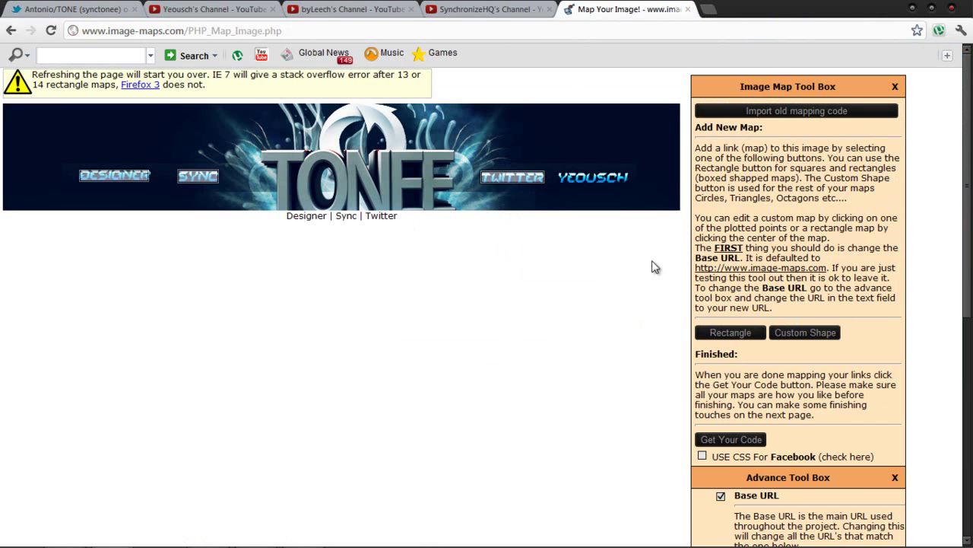
Place a rectangle map over YEOUSCH and copy the Yeousch YouTube channel URL.
left_click(719, 336)
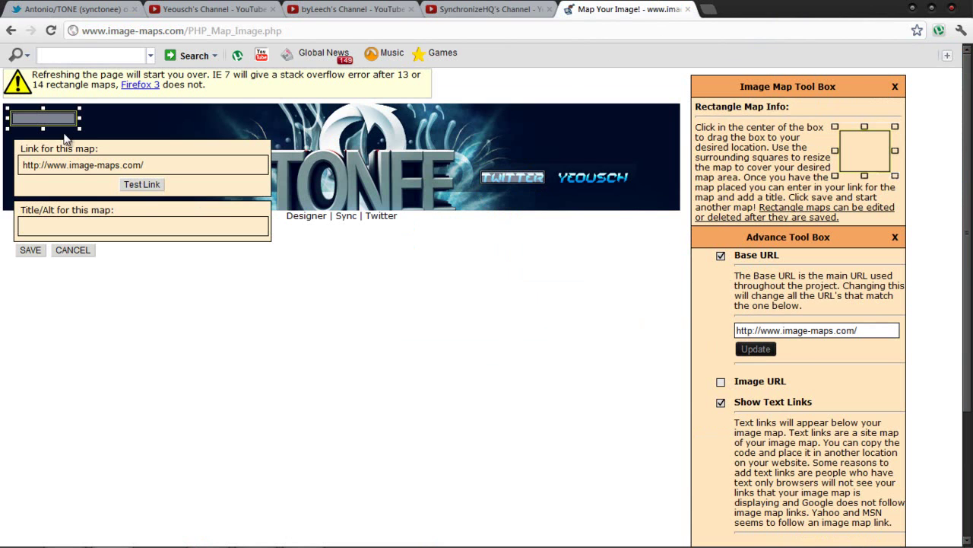
left_click_drag(59, 120, 628, 184)
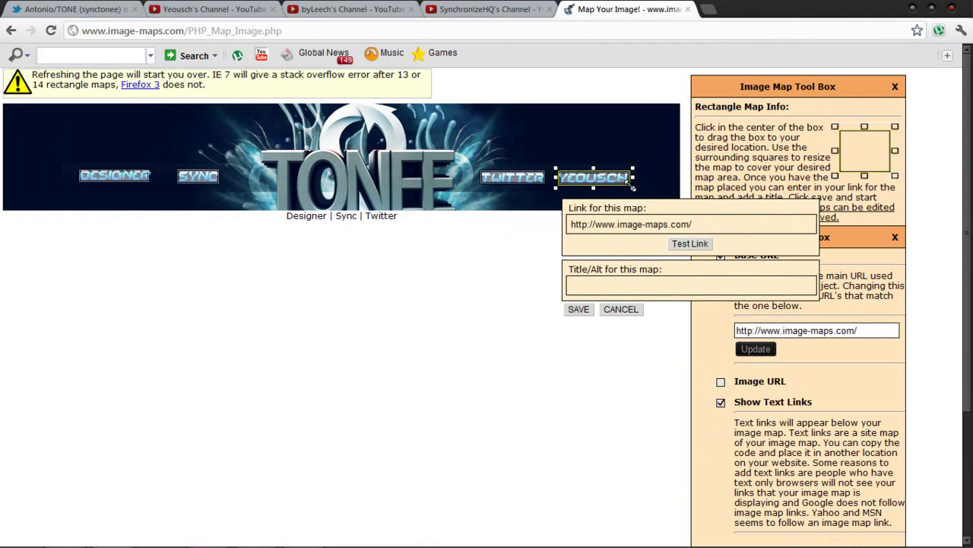
left_click(220, 9)
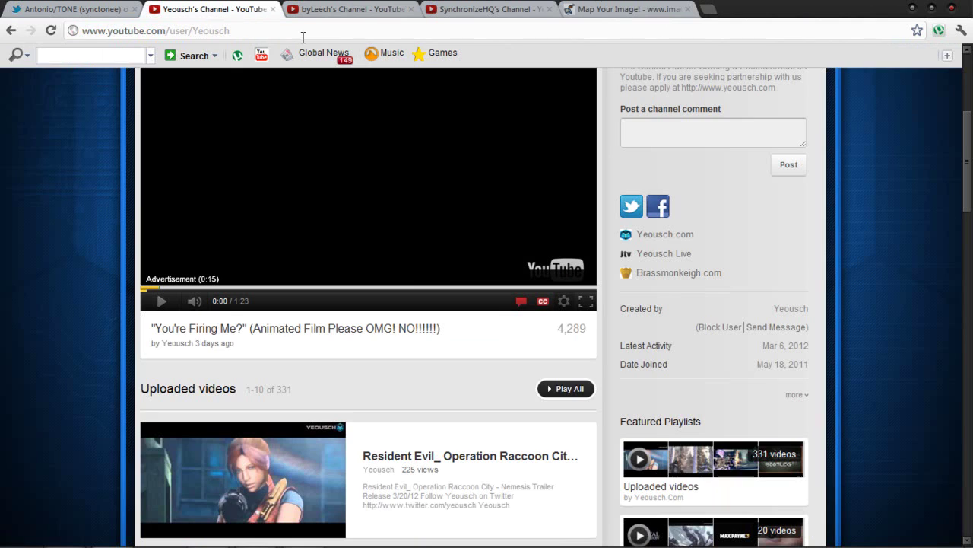
left_click(295, 34)
key("ctrl+c")
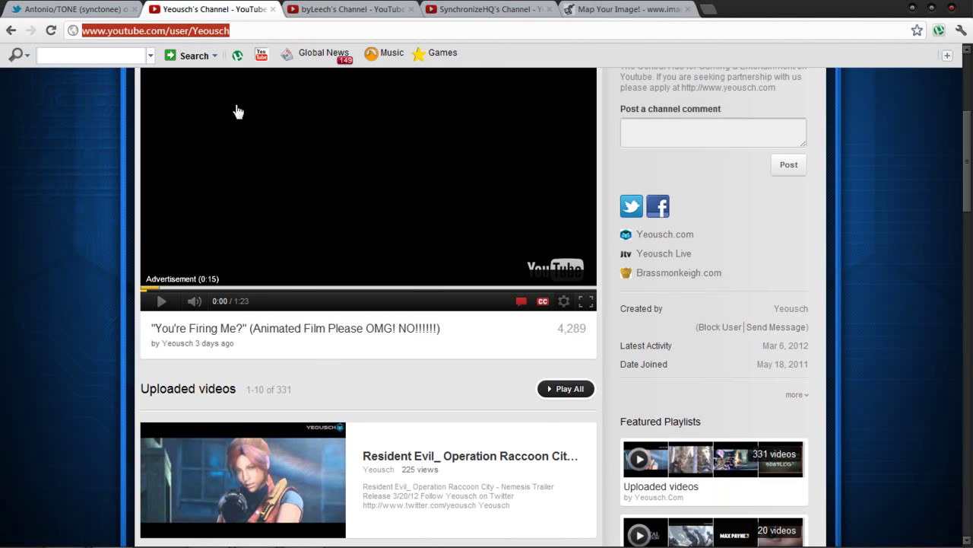
left_click(594, 9)
Paste the channel URL as the link, title it Yeousch, and save the map.
triple_click(692, 222)
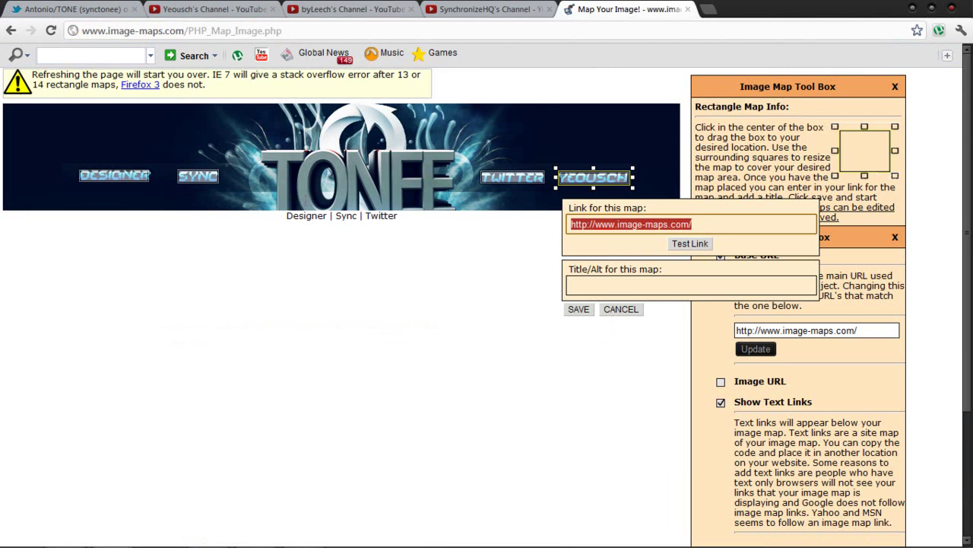
key("ctrl+v")
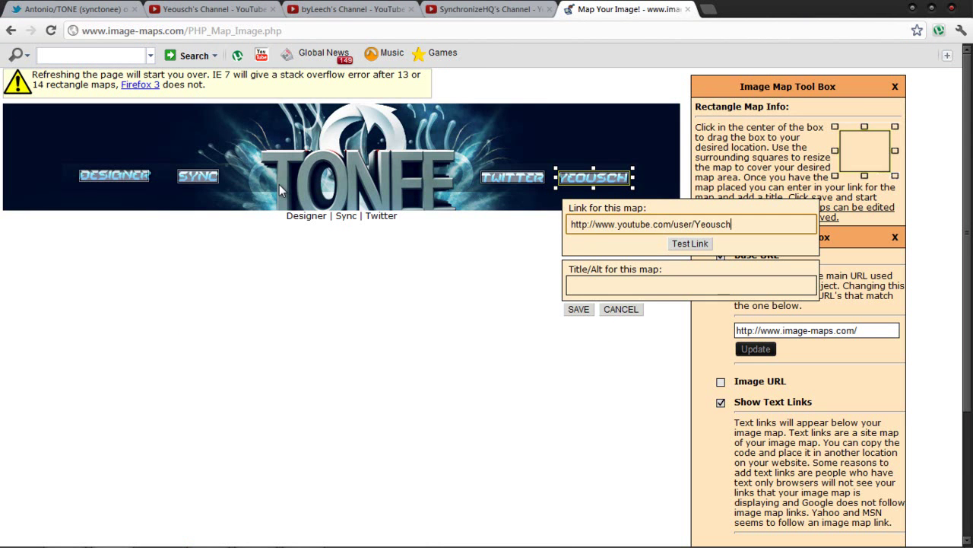
left_click(631, 286)
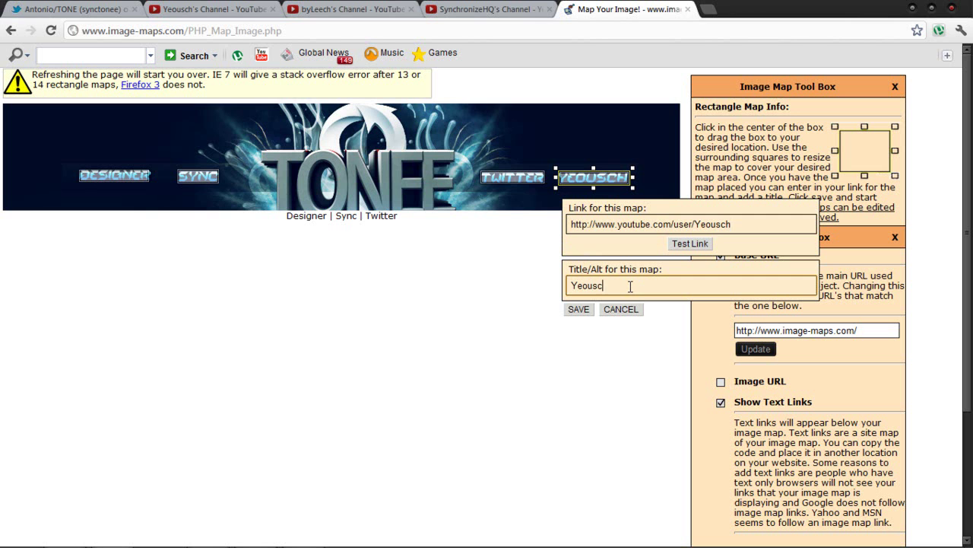
left_click(578, 309)
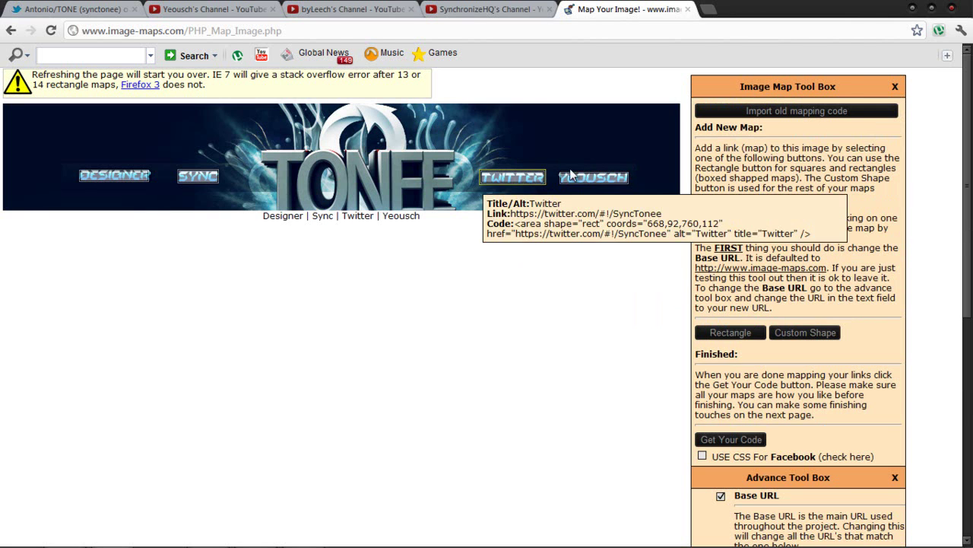
Generate the map's HTML code, compress it to one line, and select all of it.
mouse_move(729, 205)
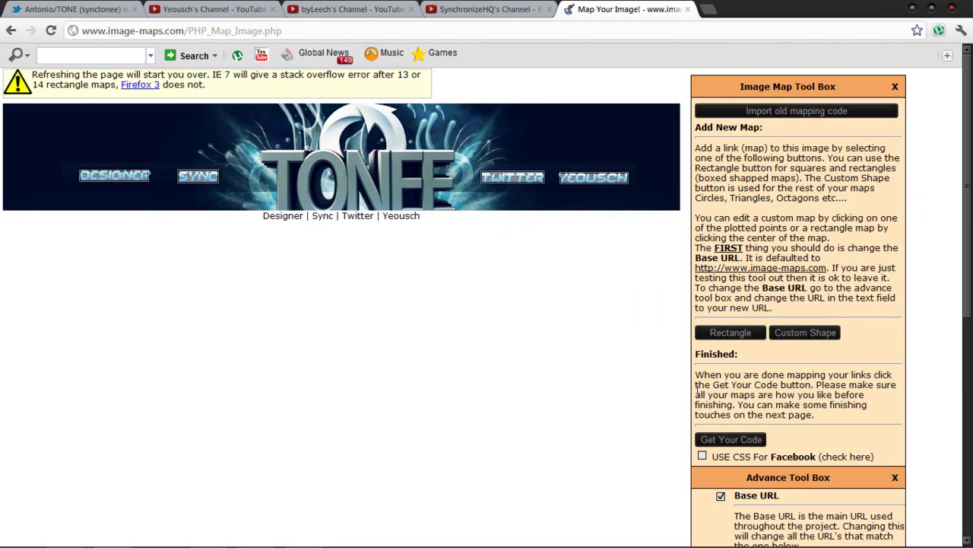
left_click(729, 441)
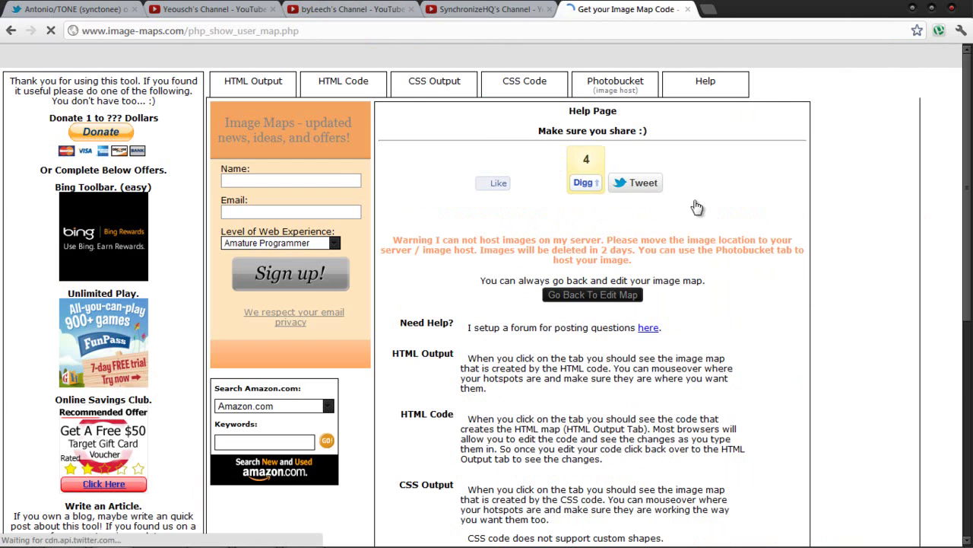
left_click(343, 86)
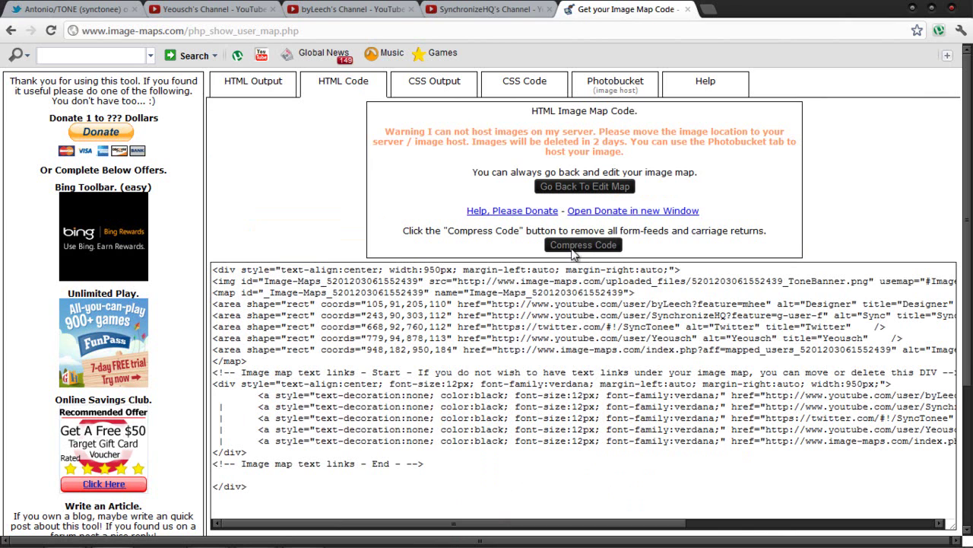
left_click(575, 245)
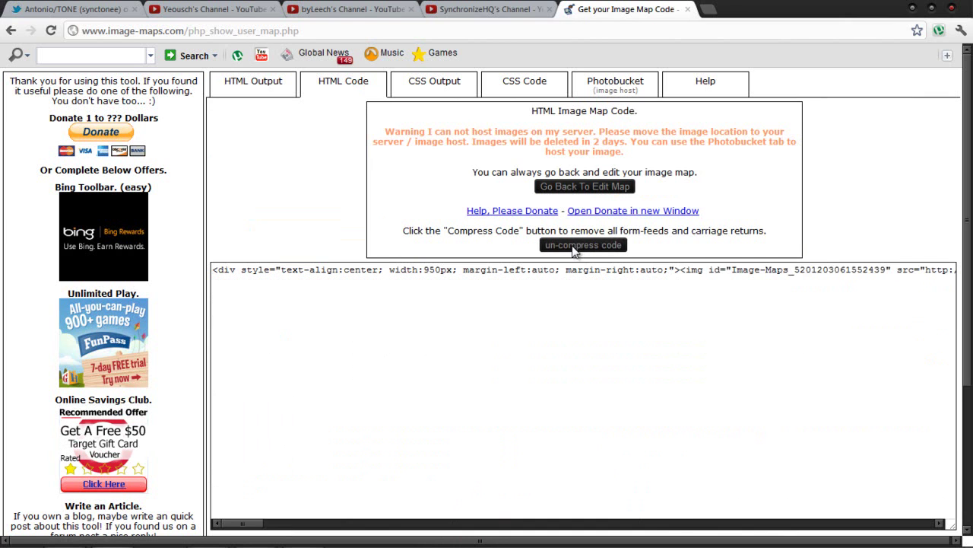
left_click(214, 263)
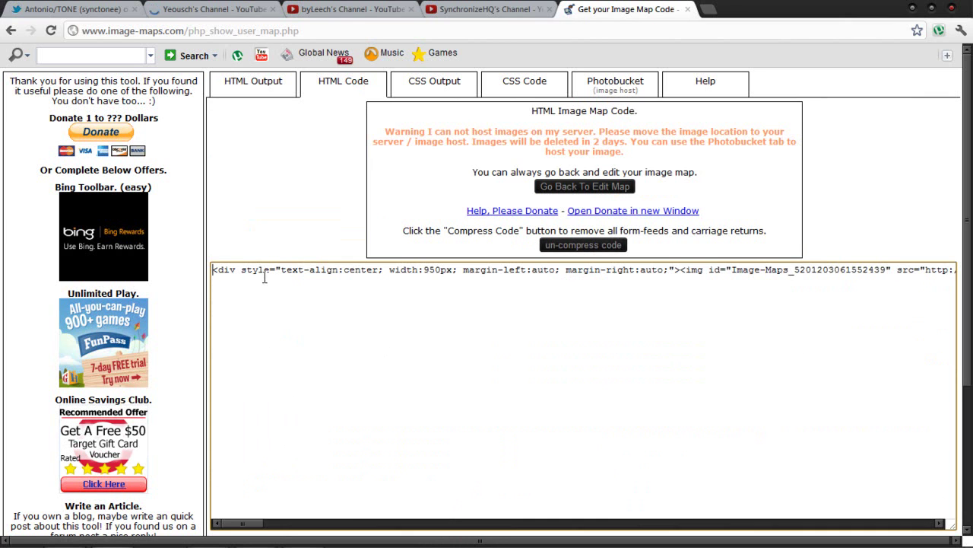
key("ctrl+a")
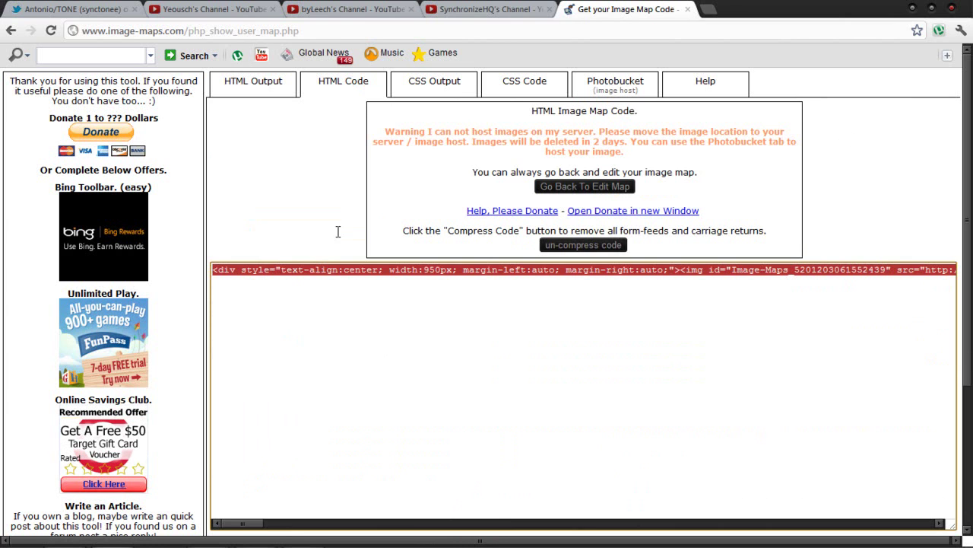
Minimize Chrome and Photoshop and create a new text document on the desktop.
left_click(932, 9)
left_click(910, 16)
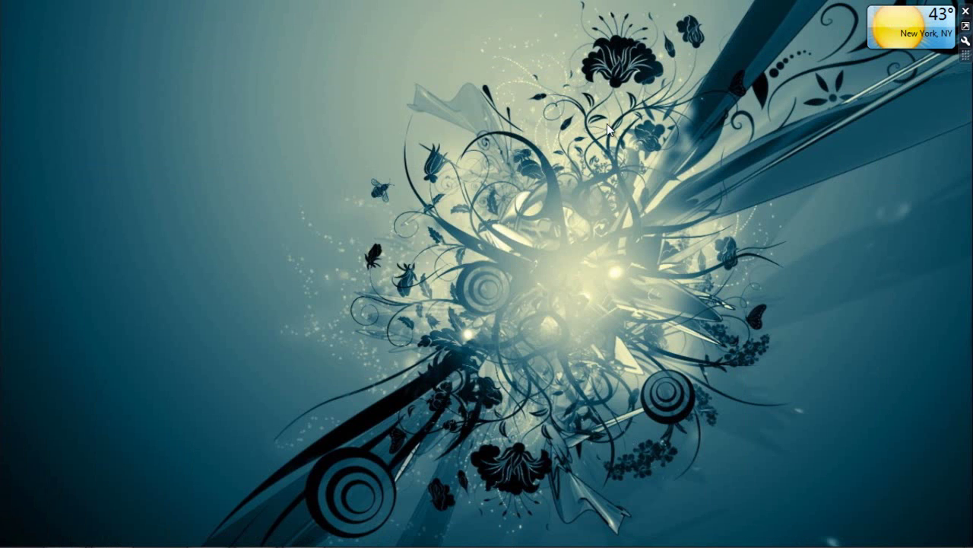
right_click(442, 135)
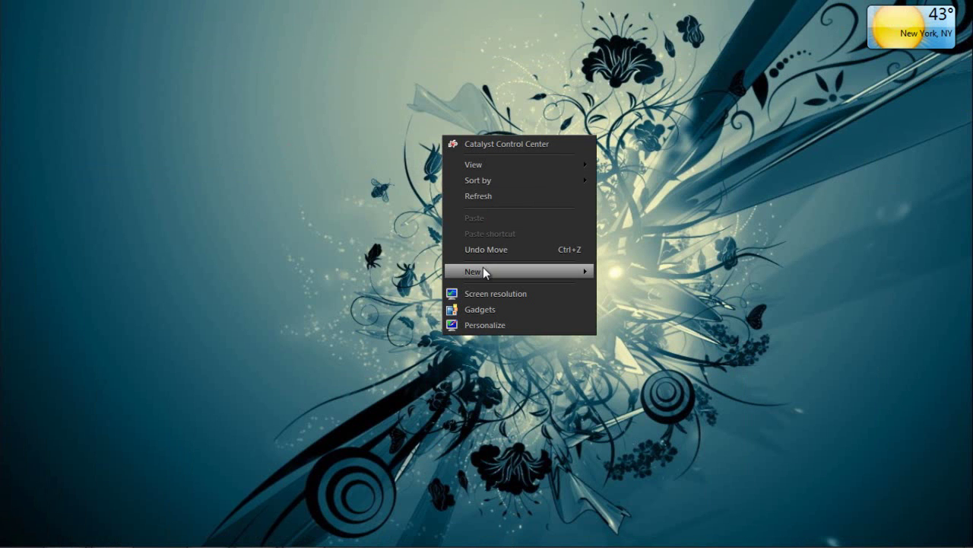
mouse_move(555, 274)
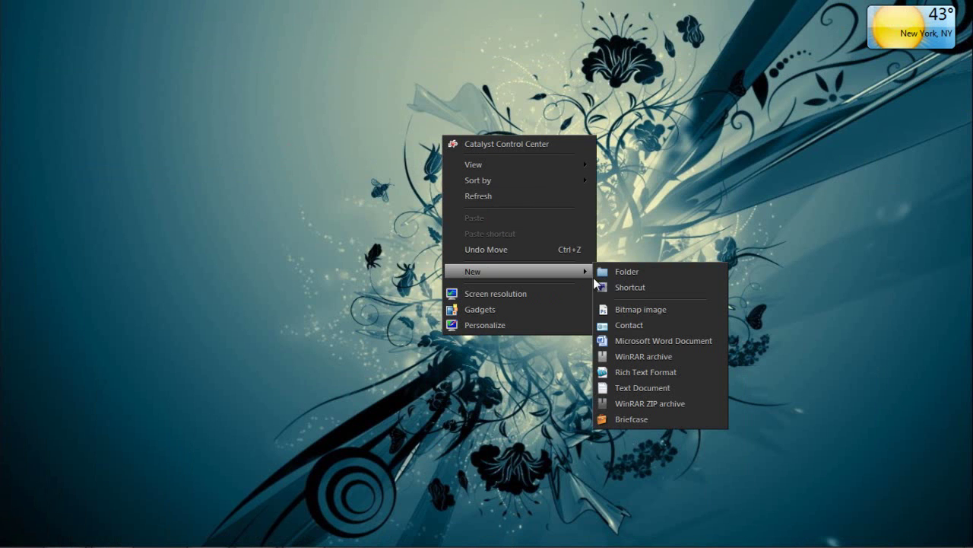
left_click(632, 387)
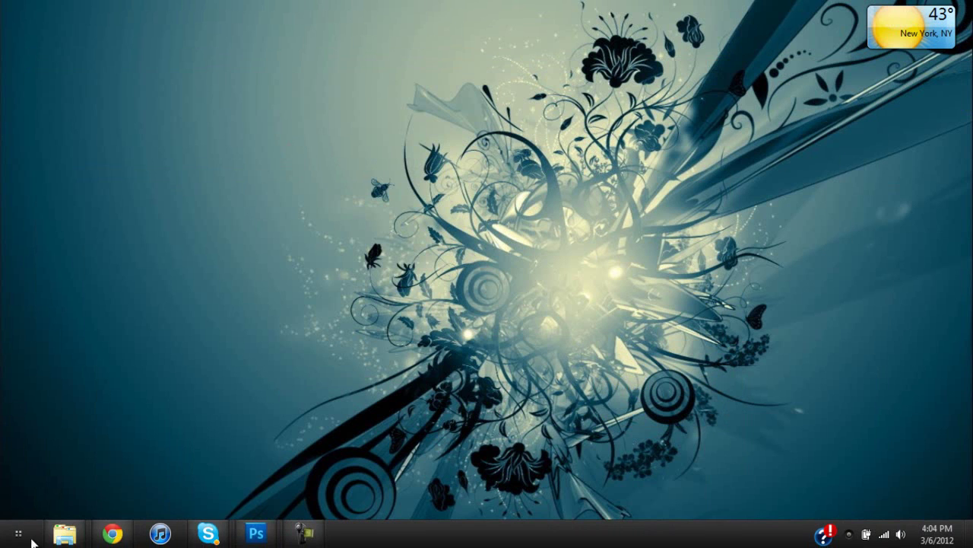
Turn on Show desktop icons and keep the default New Text Document name.
right_click(351, 411)
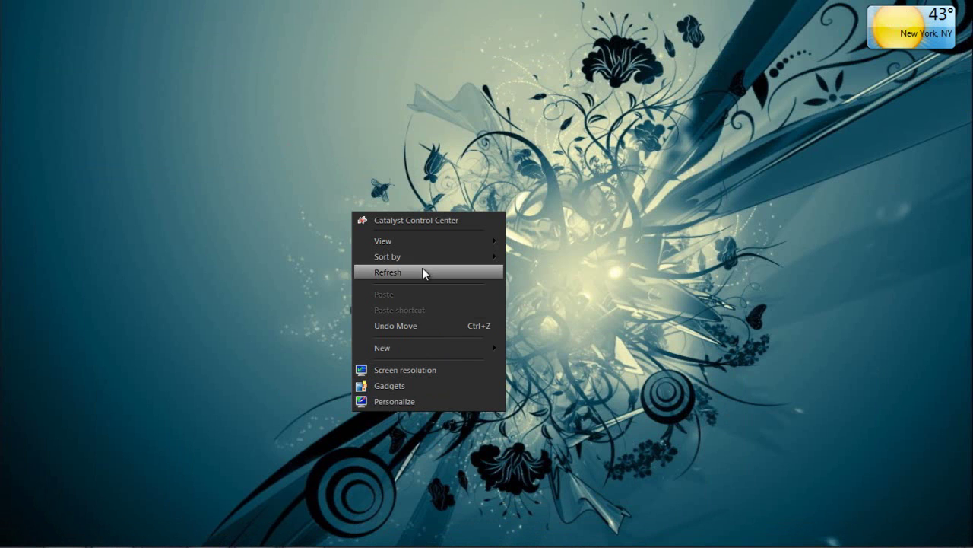
mouse_move(491, 258)
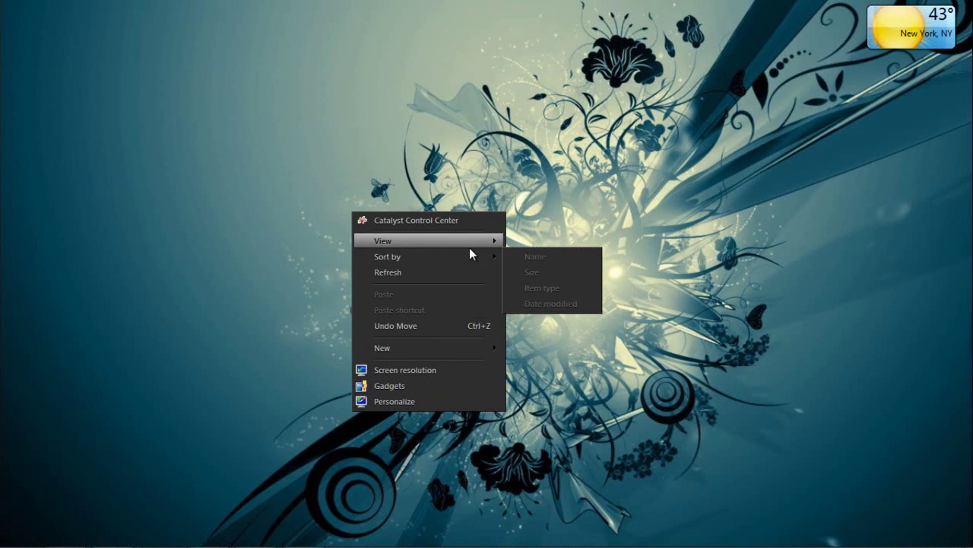
mouse_move(475, 244)
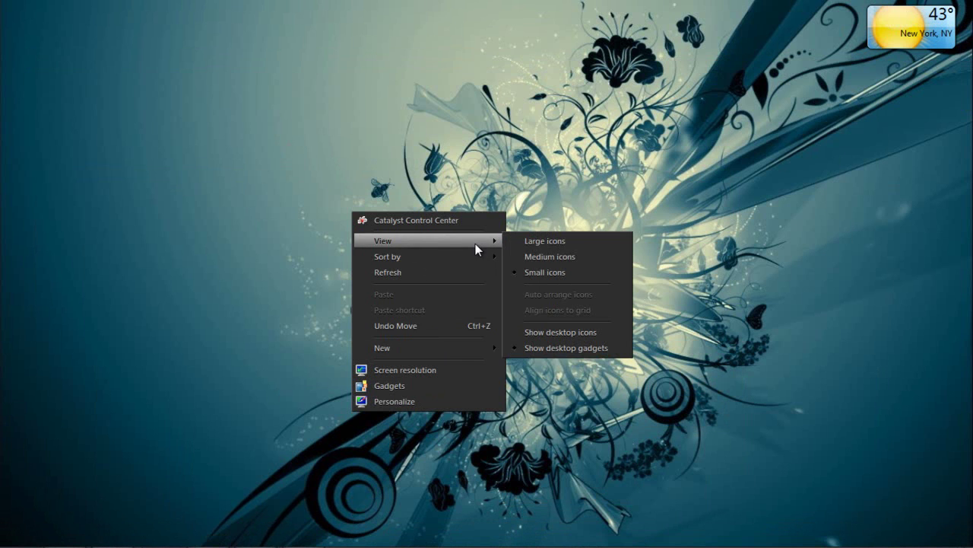
left_click(567, 332)
key("Return")
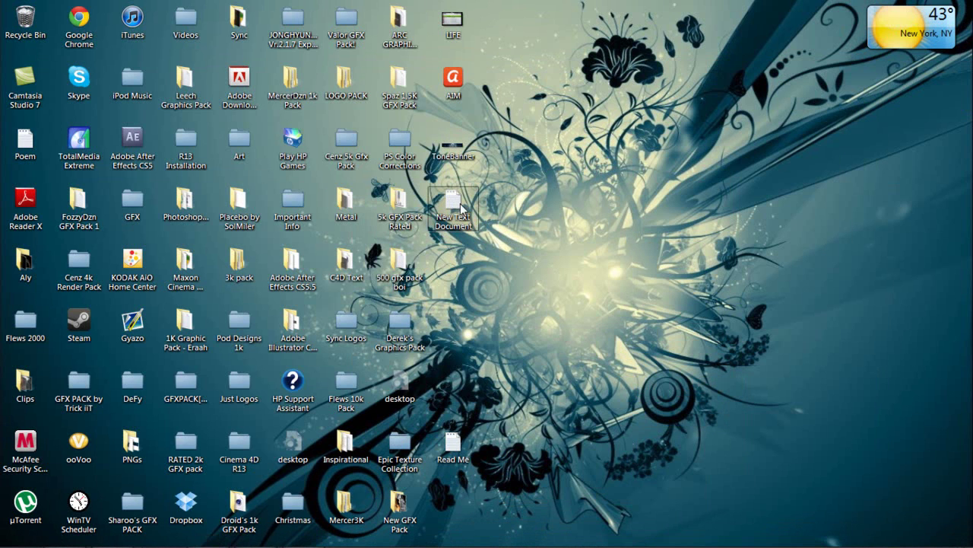
Paste the image-map HTML code into New Text Document.txt, save it, and return to the banner.
double_click(456, 196)
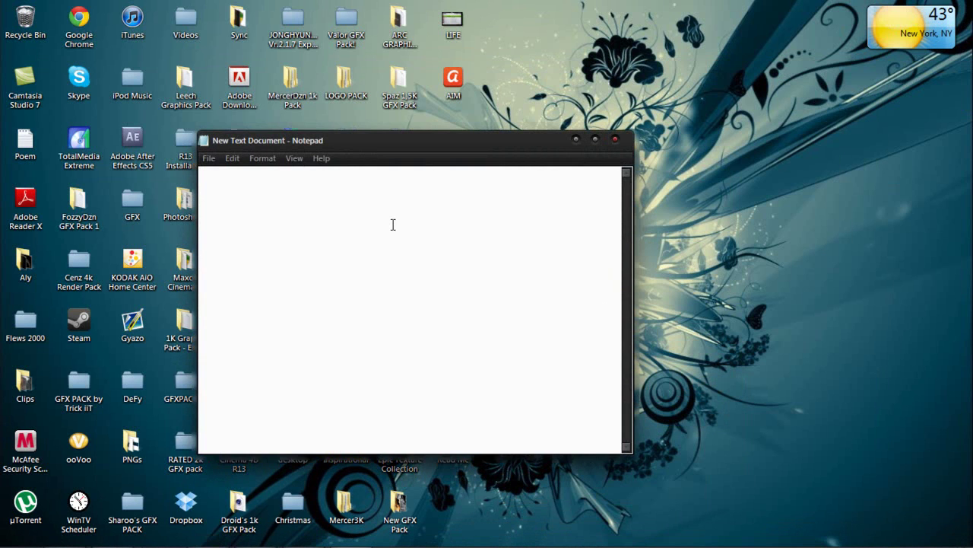
key("ctrl+v")
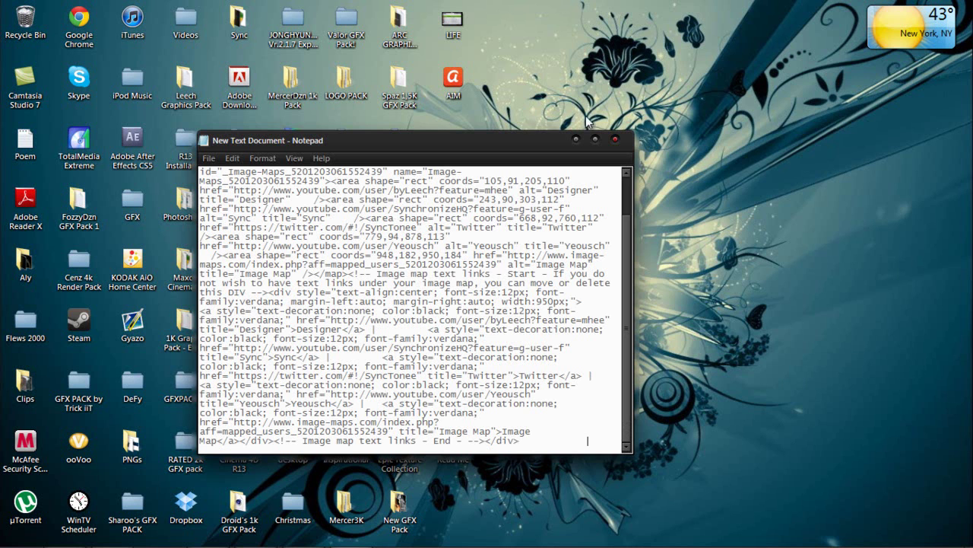
left_click(615, 138)
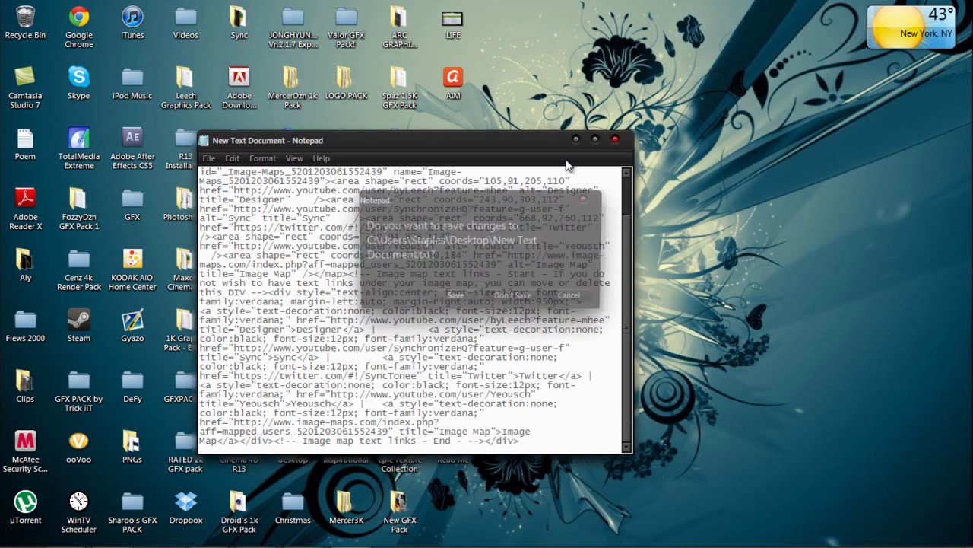
left_click(451, 298)
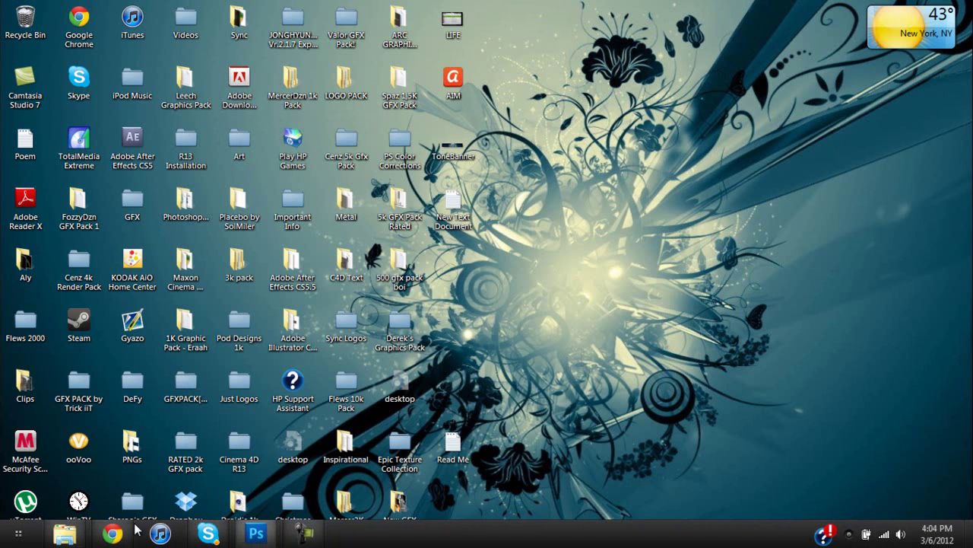
left_click(244, 538)
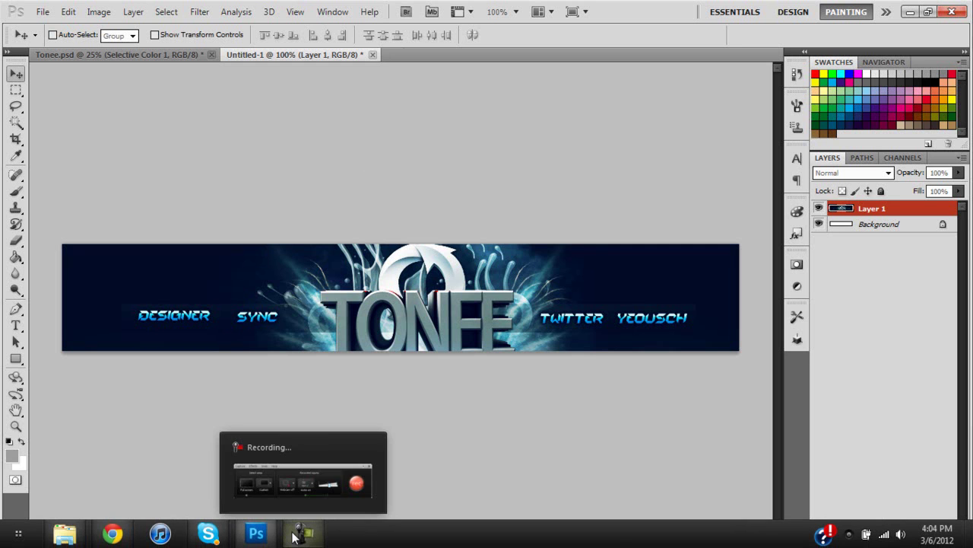
Bring up the screen recorder's controls over the finished TONEE banner.
left_click(296, 537)
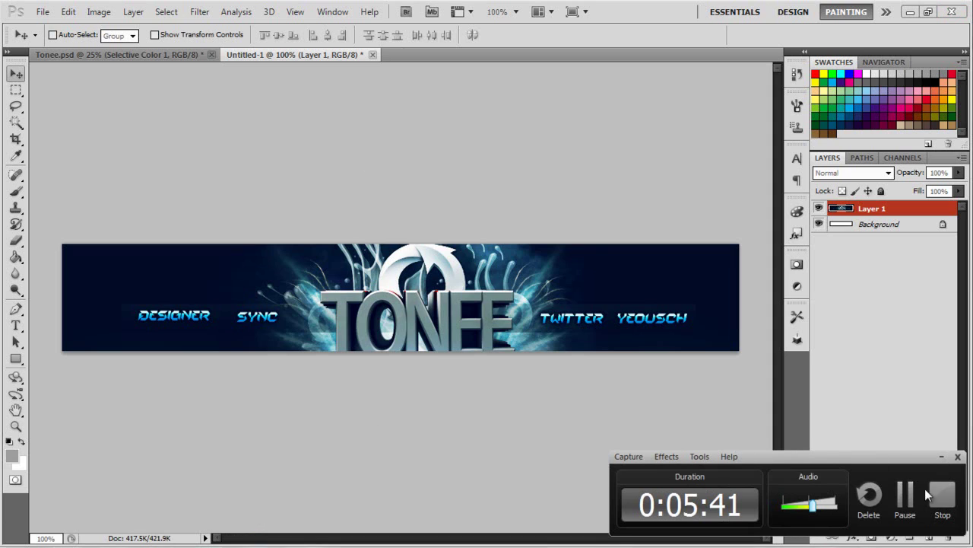